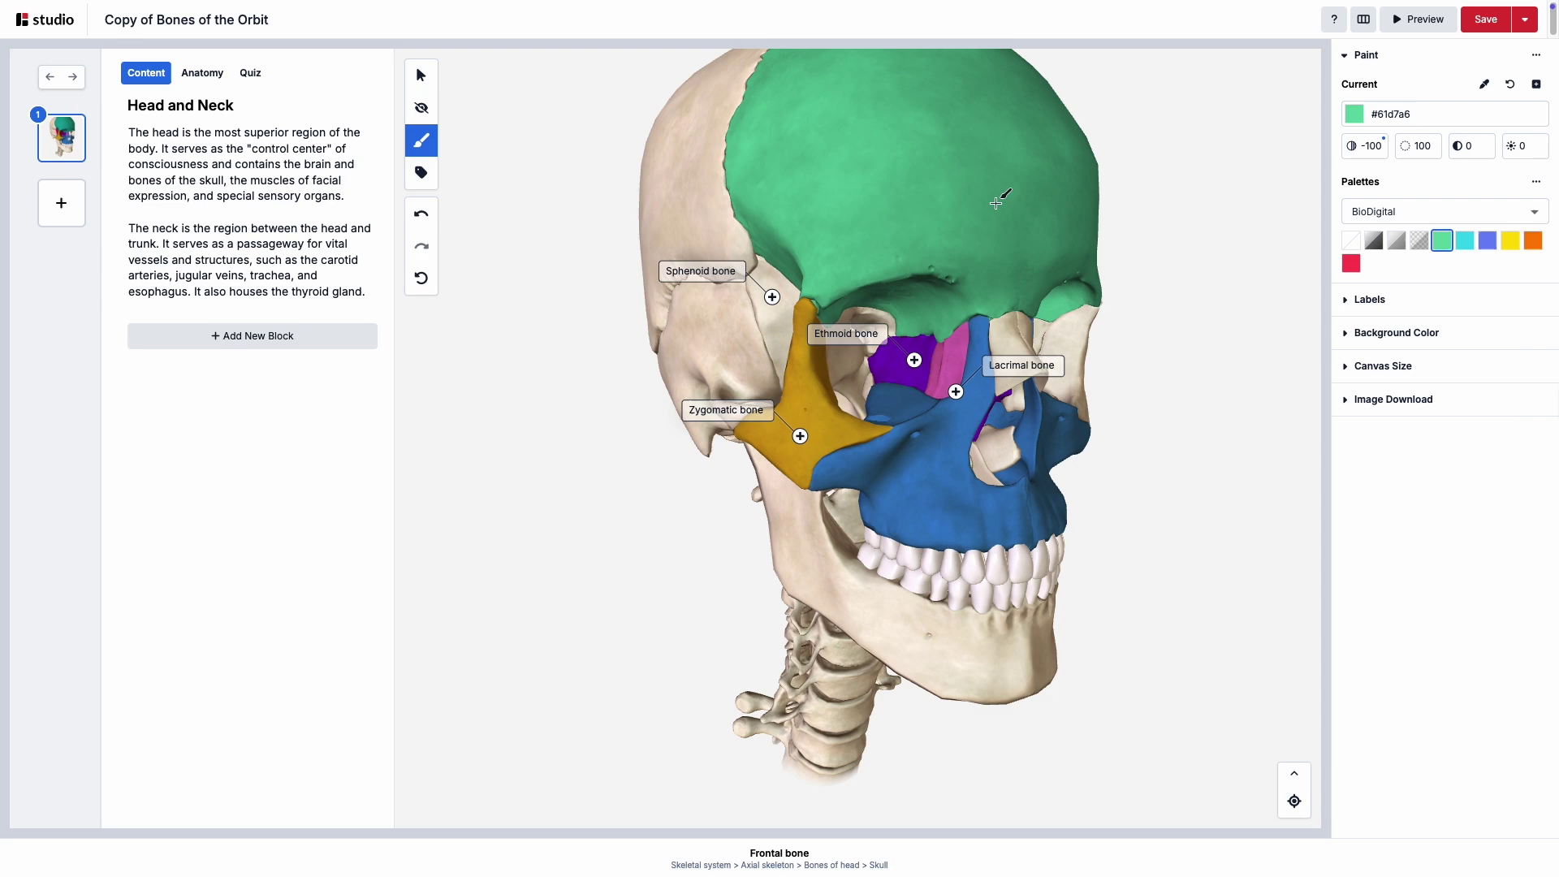
Step: Paint sphenoid and coracoid red, tubercles blue, subscapular fossa yellow; label the aorta and right common iliac
click(1351, 263)
click(776, 304)
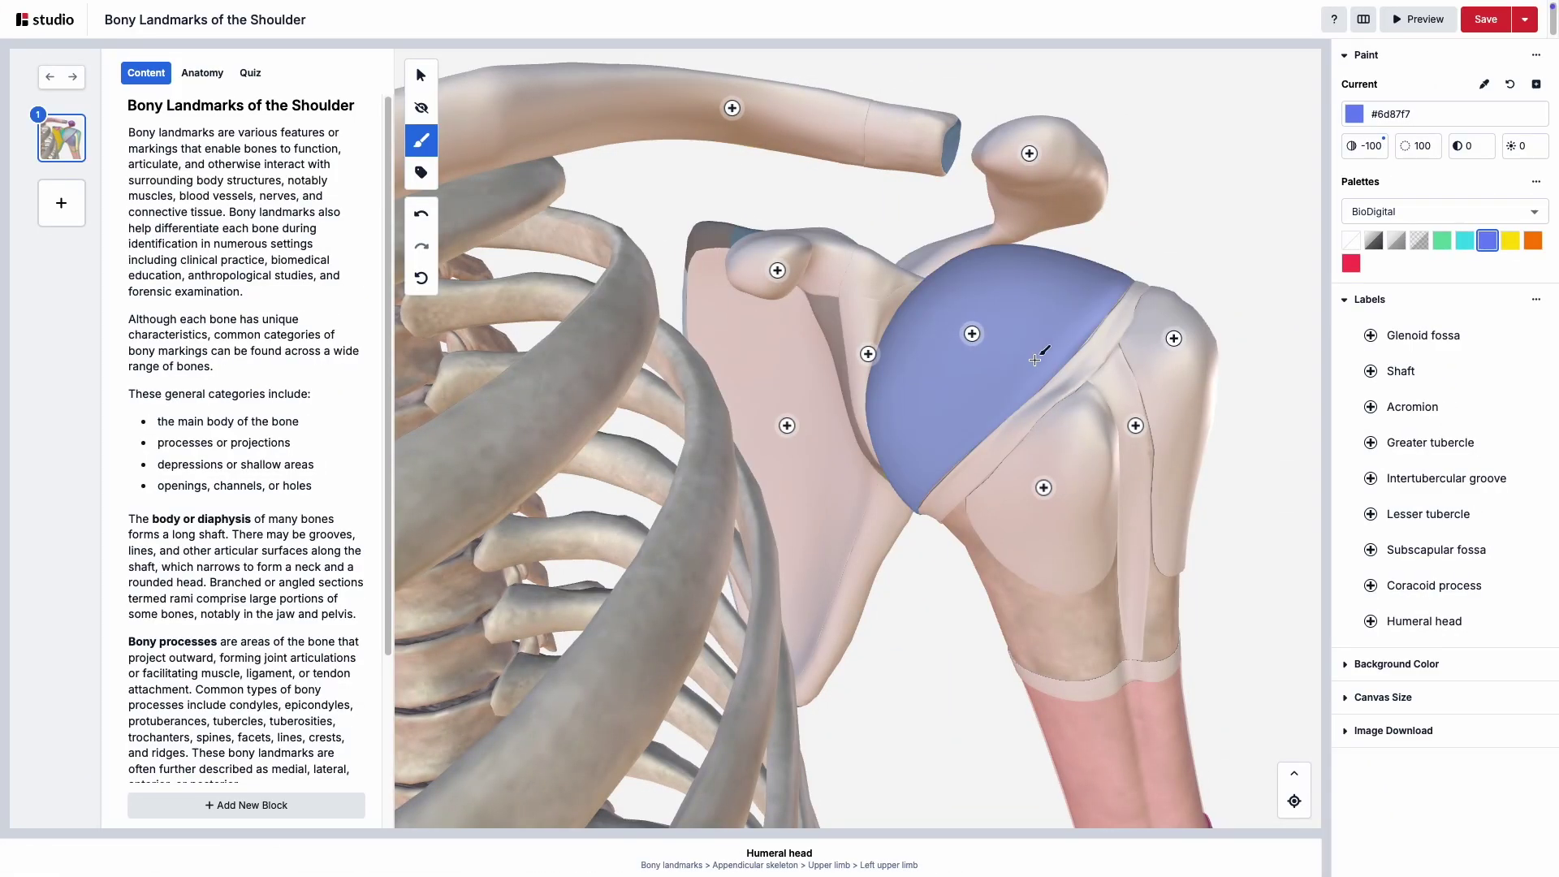
click(1043, 488)
click(1184, 370)
click(1352, 263)
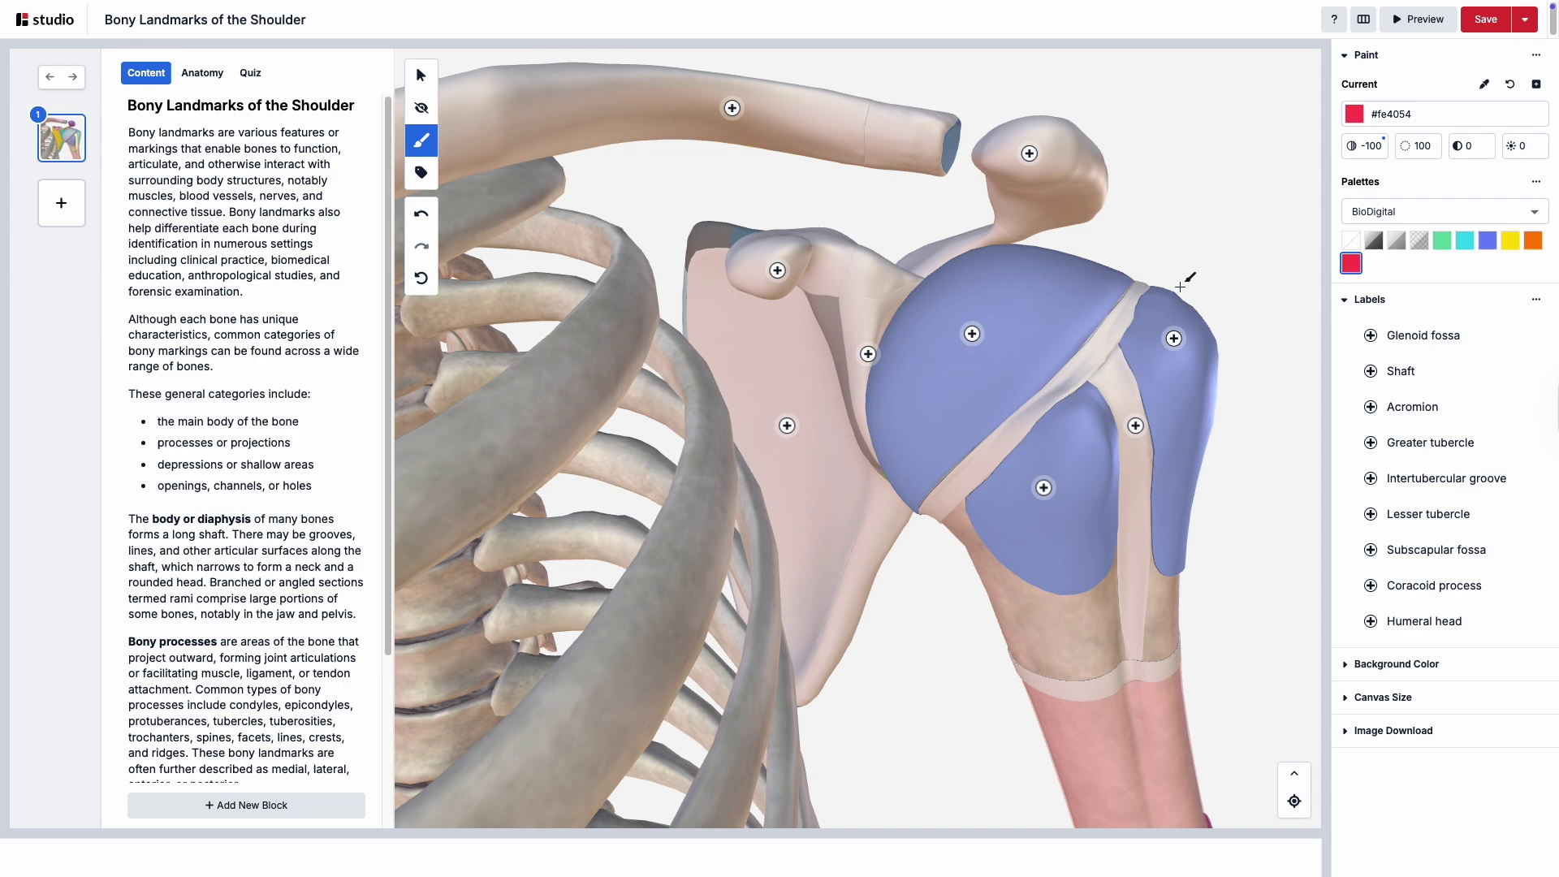
click(798, 256)
click(1512, 240)
click(825, 469)
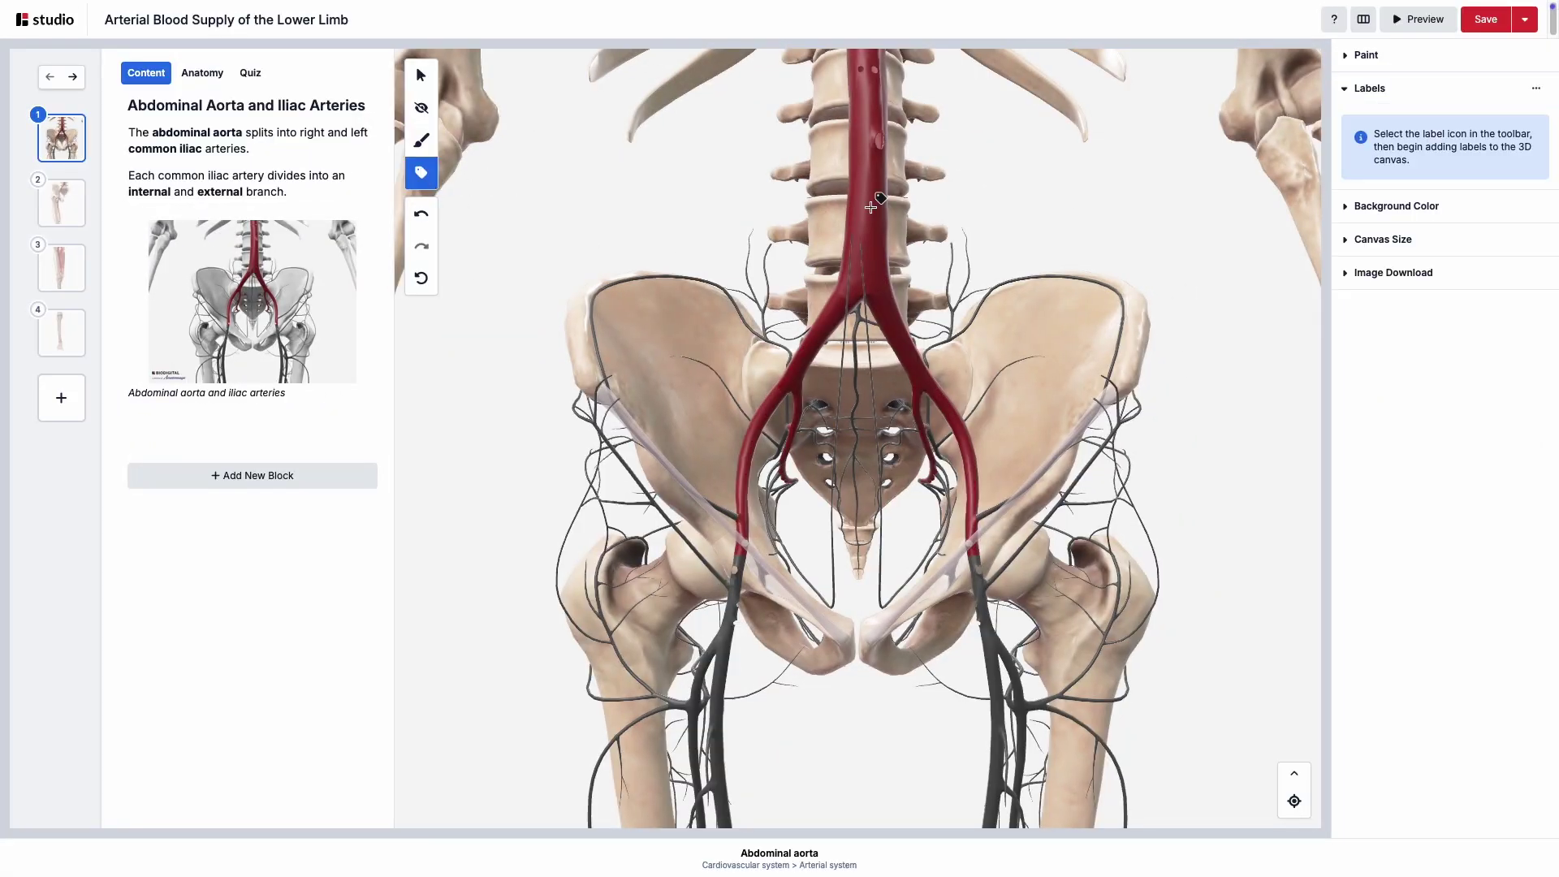
click(873, 210)
click(821, 329)
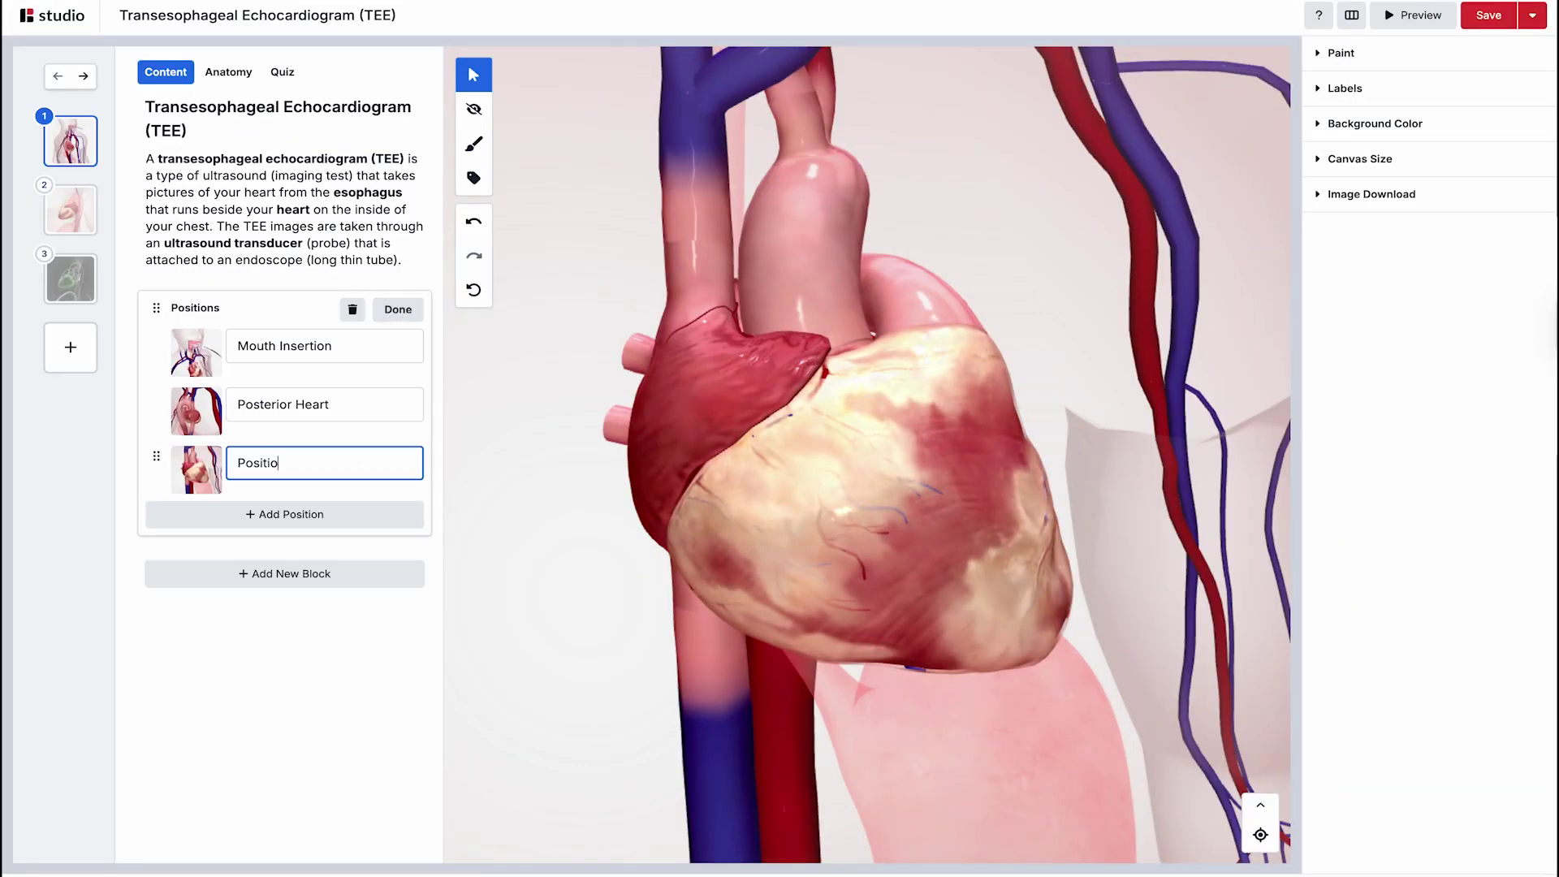
key(BackSpace)
key(BackSpace)
key(BackSpace)
text(An)
Step: Rename Position 3 and view the Mouth Insertion, Posterior Heart and Anterior Heart positions
click(398, 309)
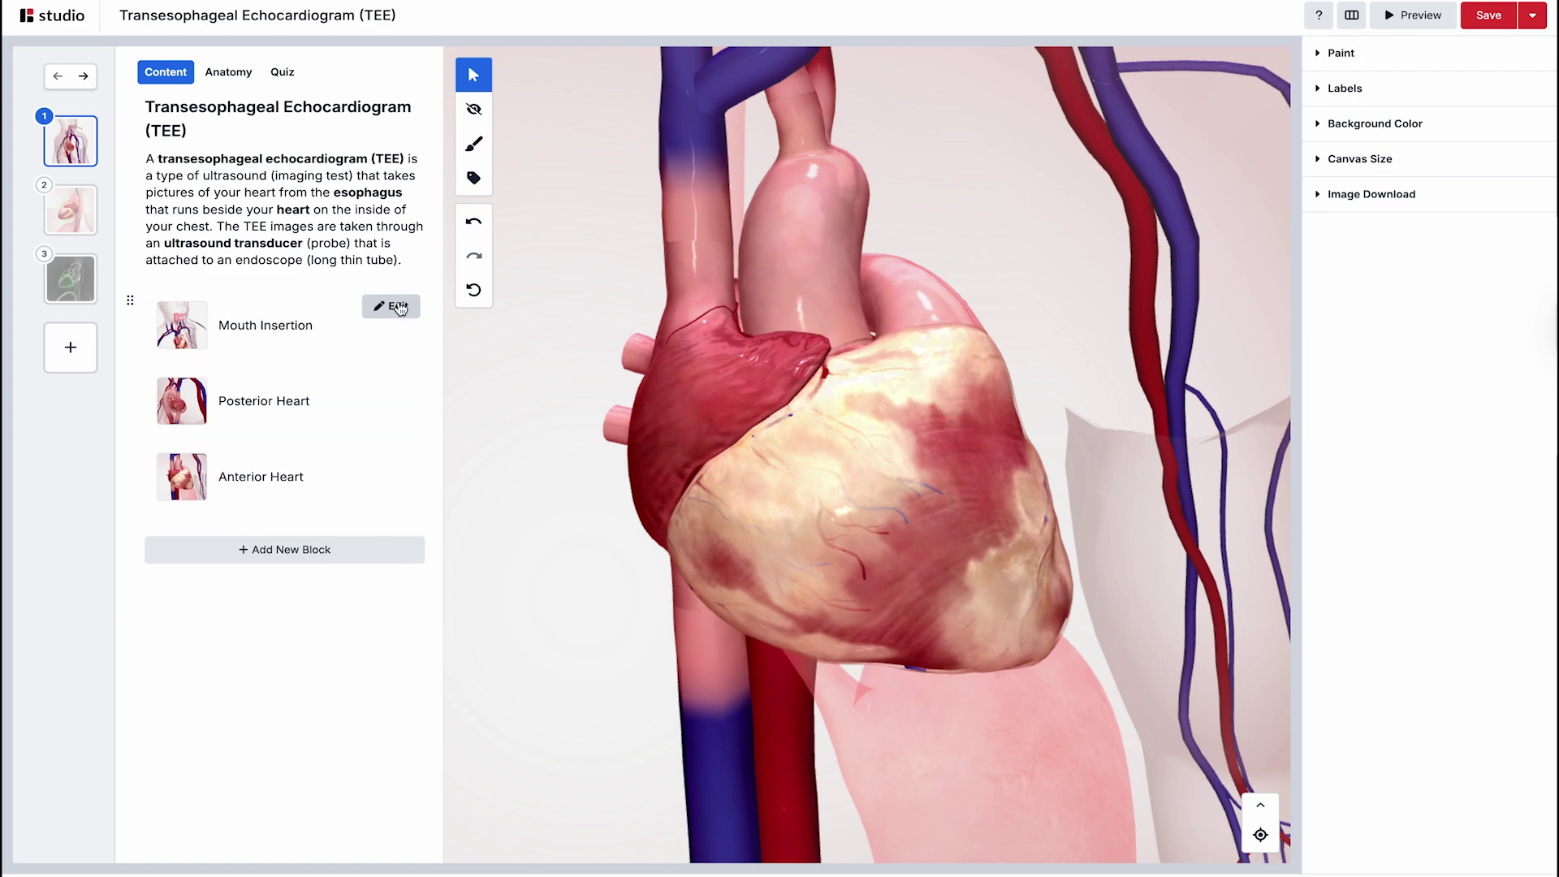
click(290, 329)
click(297, 401)
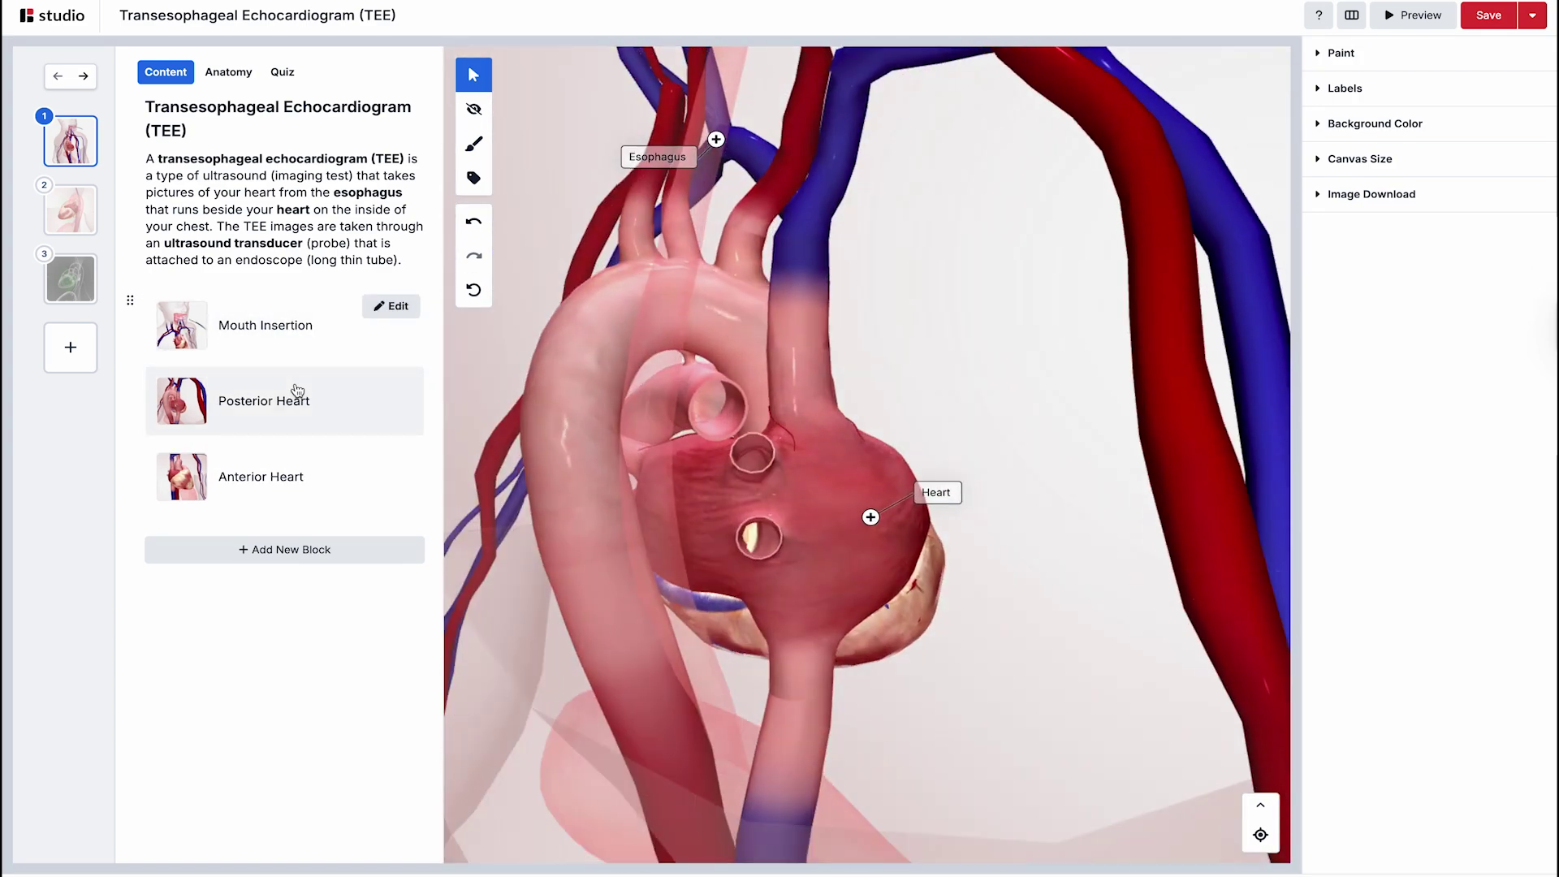
click(310, 478)
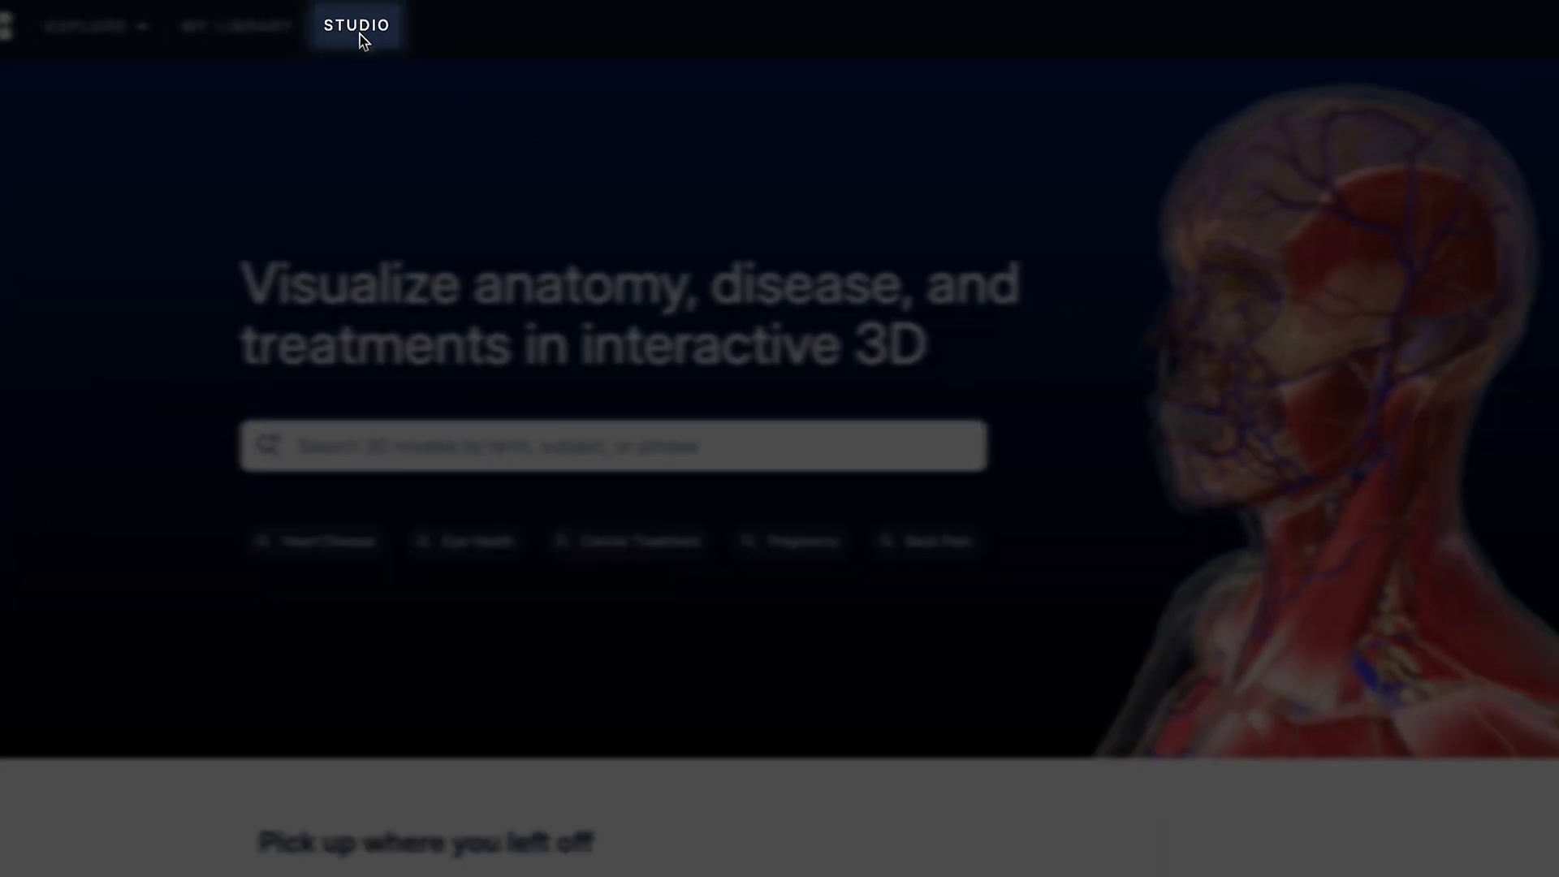
Step: Go from the Studio page to My Library and show the Abdominal Wall card's options menu
click(399, 49)
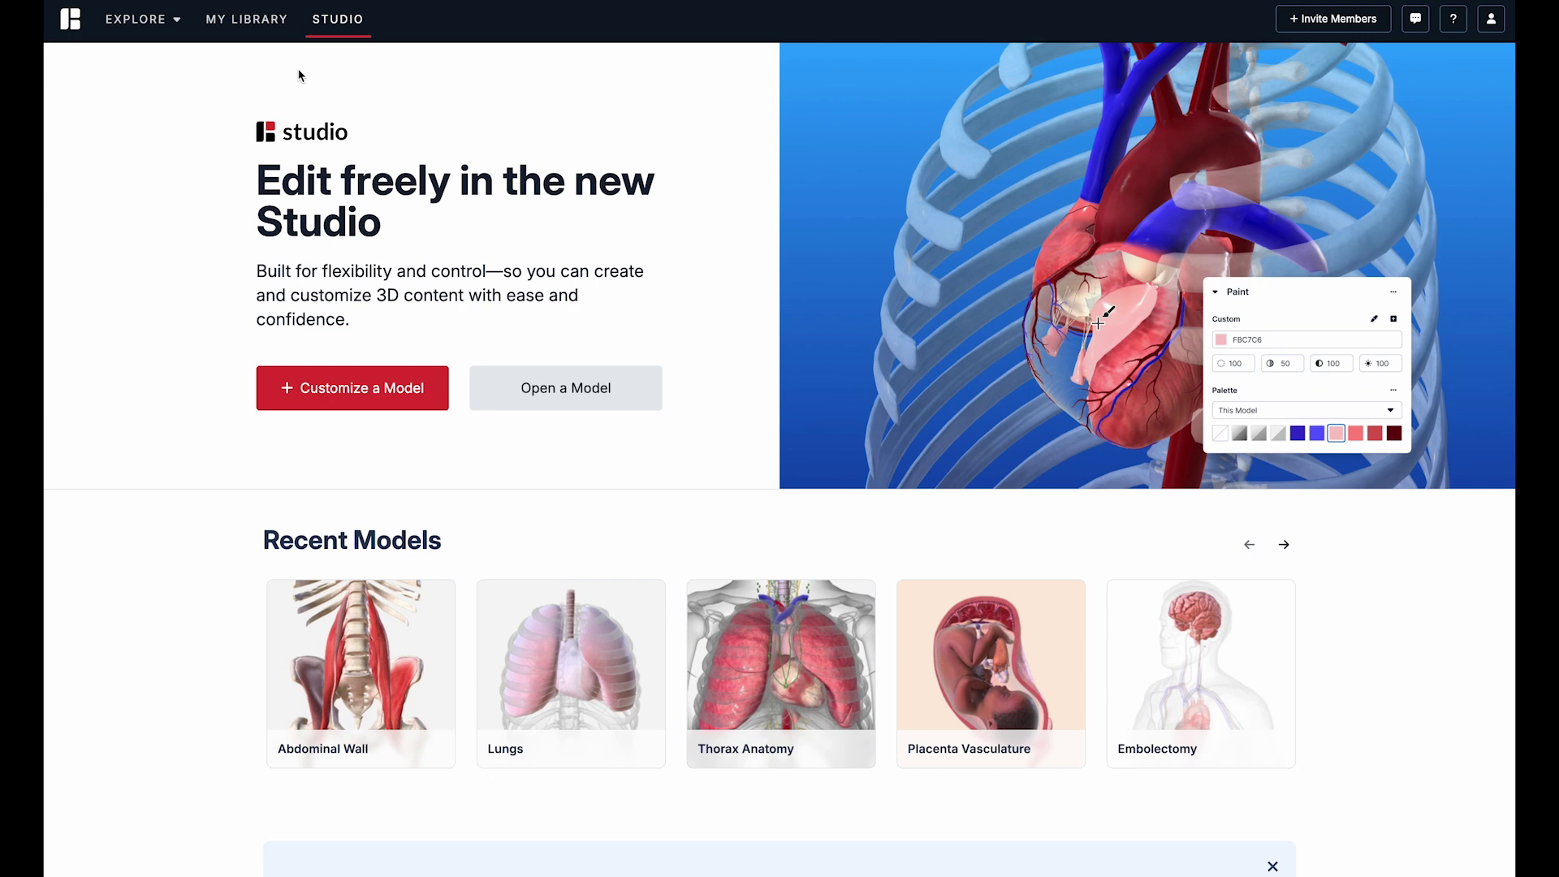
scroll(202, 174, down, 2)
scroll(203, 180, down, 3)
scroll(202, 180, down, 2)
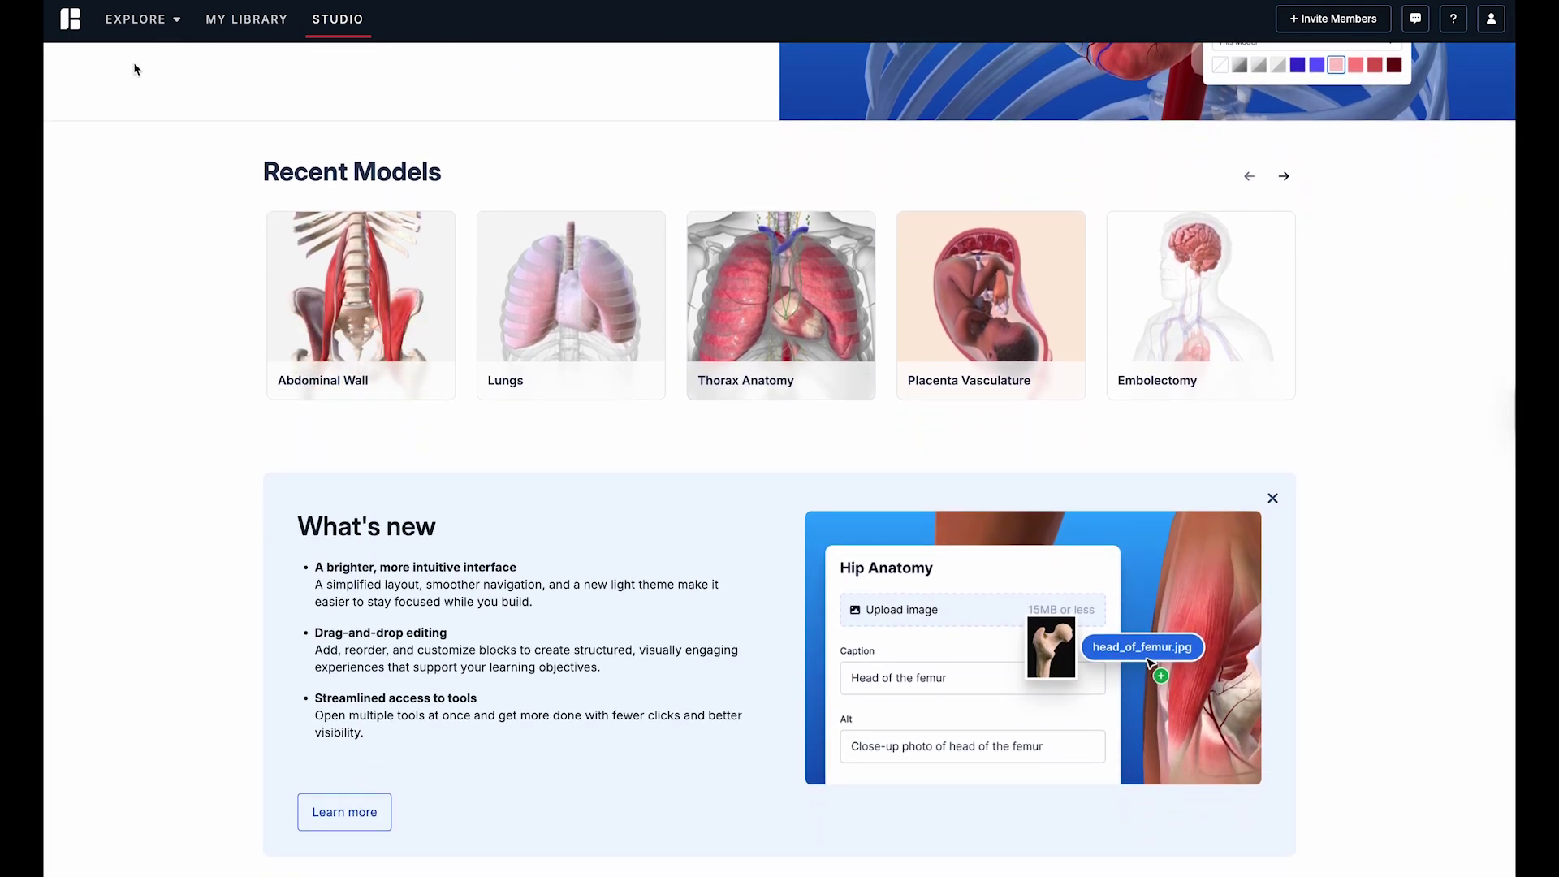
click(249, 26)
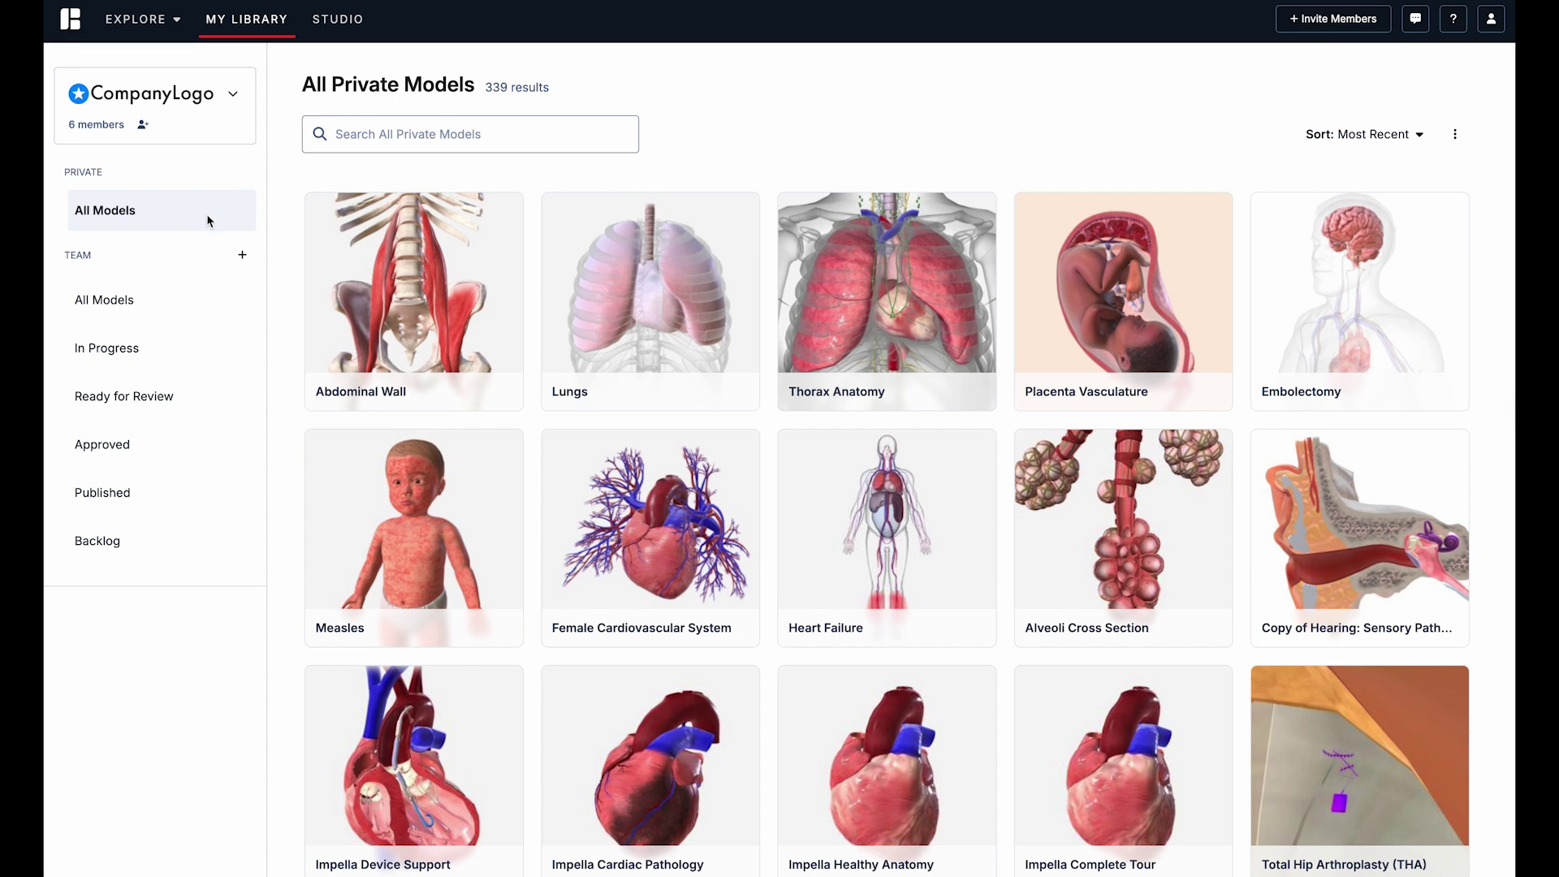
mouse_move(414, 300)
click(500, 387)
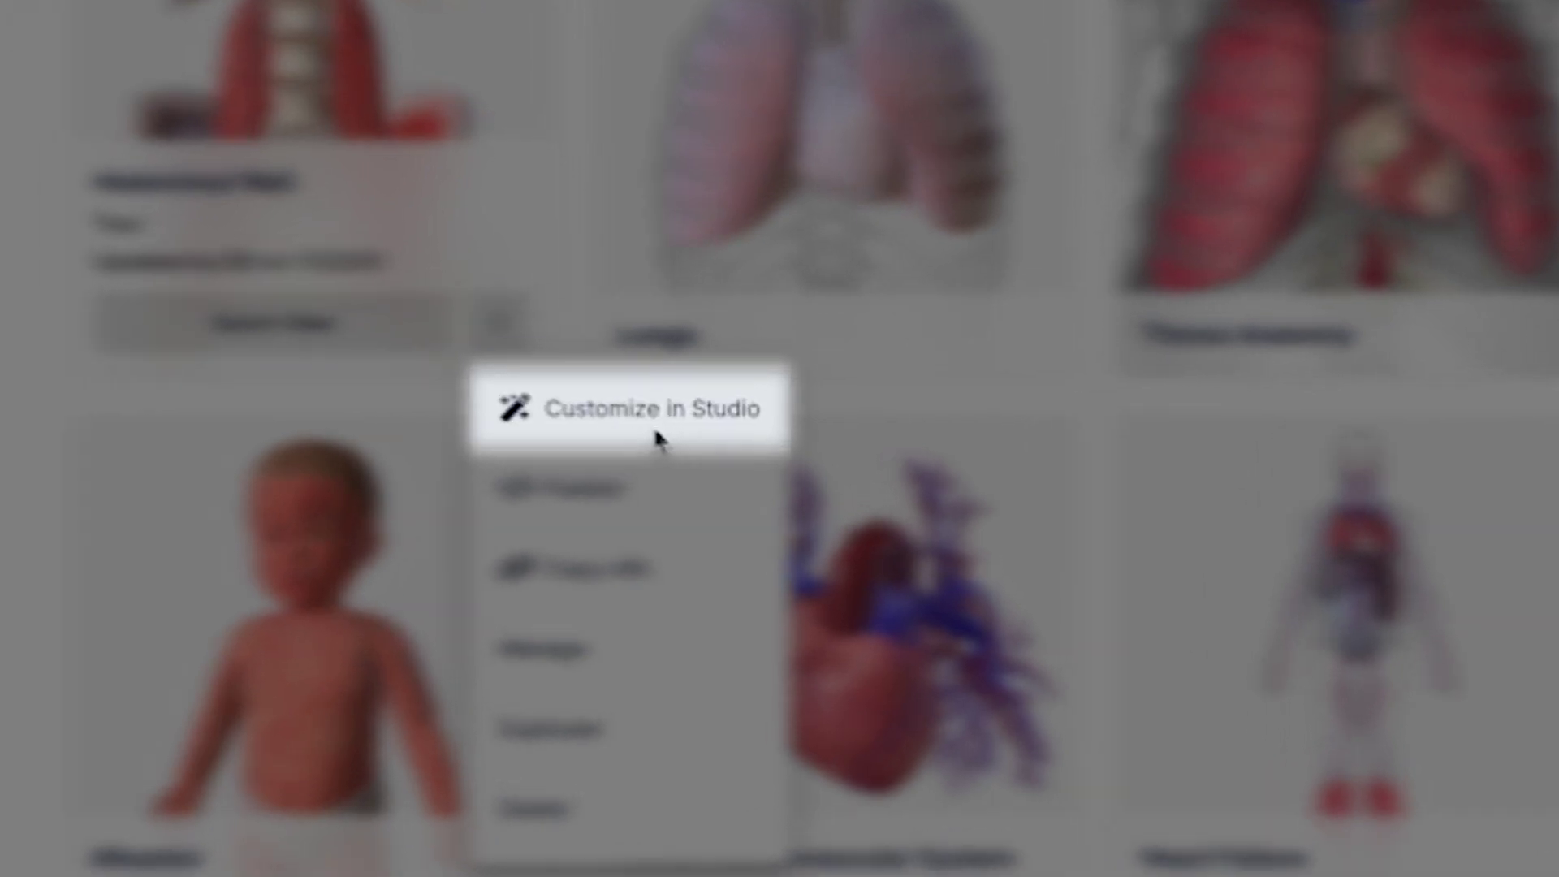
Step: Customize Abdominal Wall in Studio, rotate it using the 3D Controls, then recenter the view
click(670, 426)
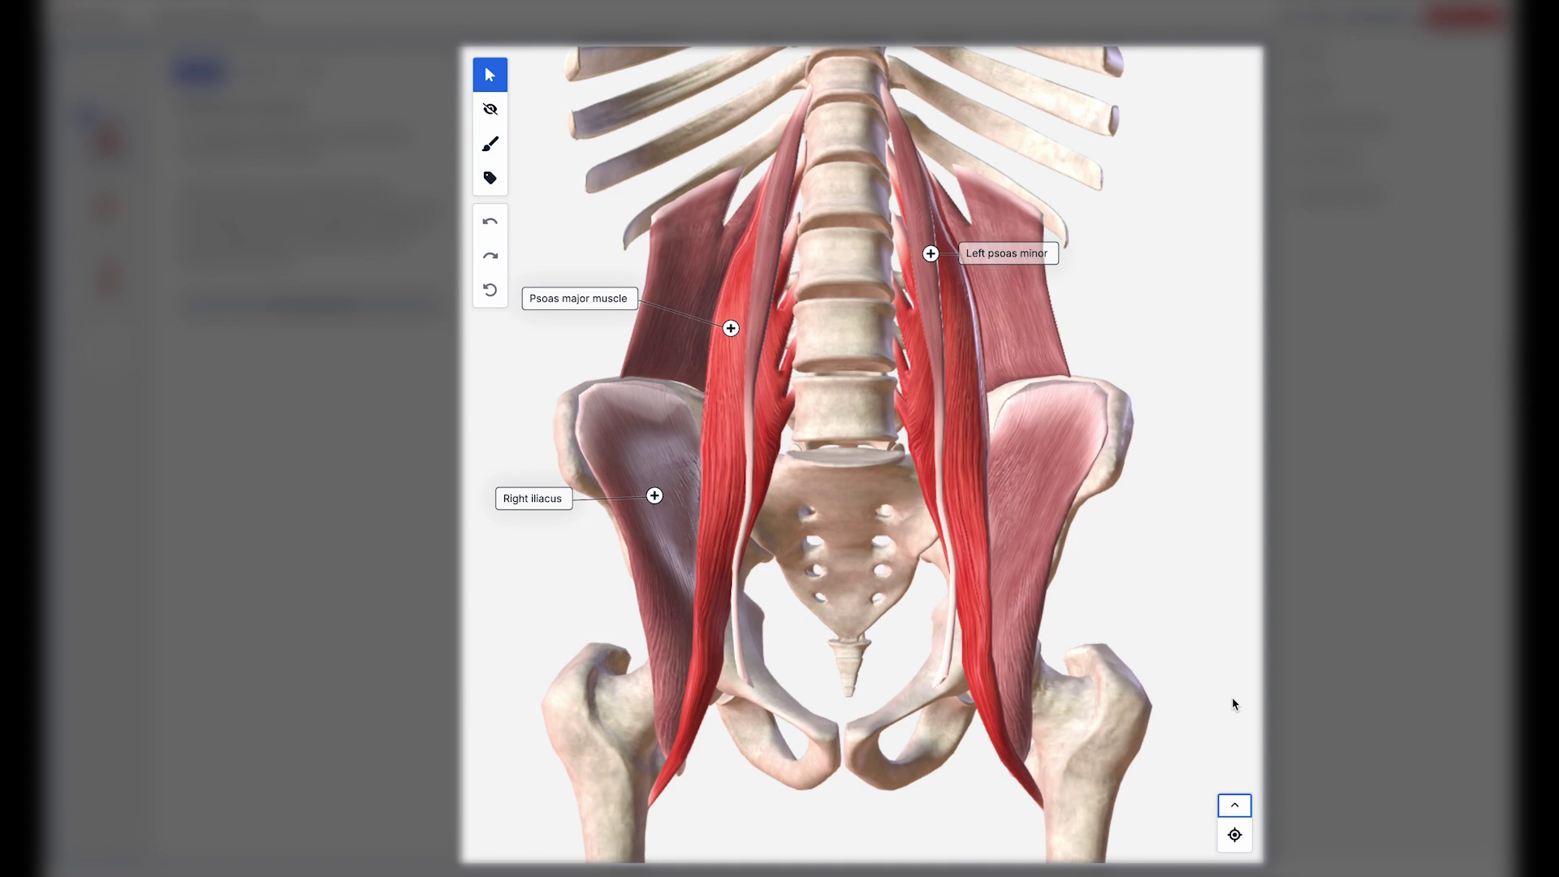
click(1235, 805)
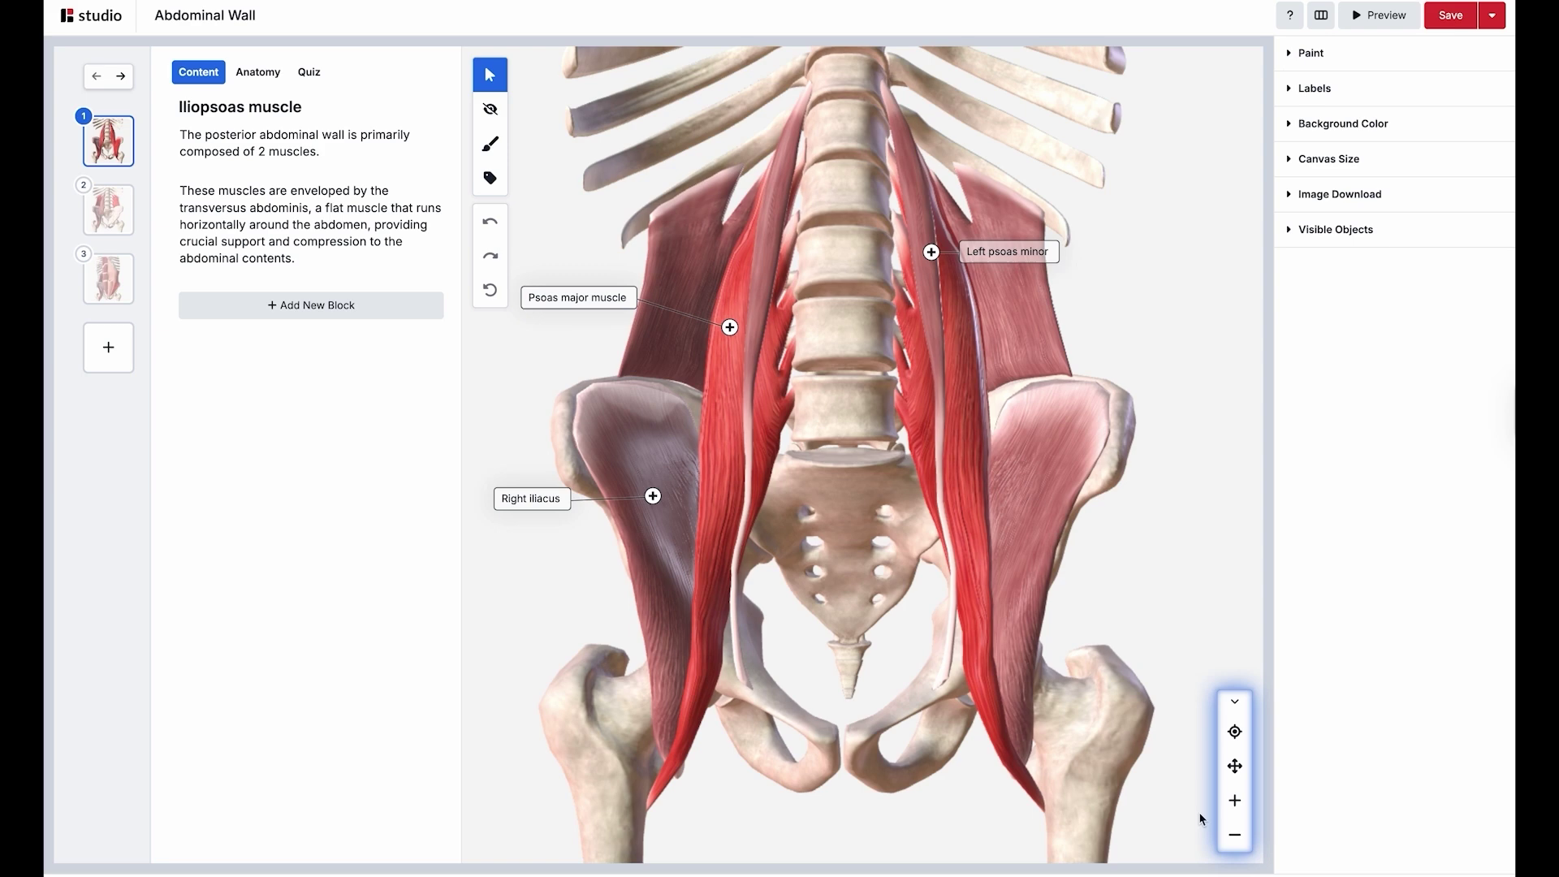
click(1228, 767)
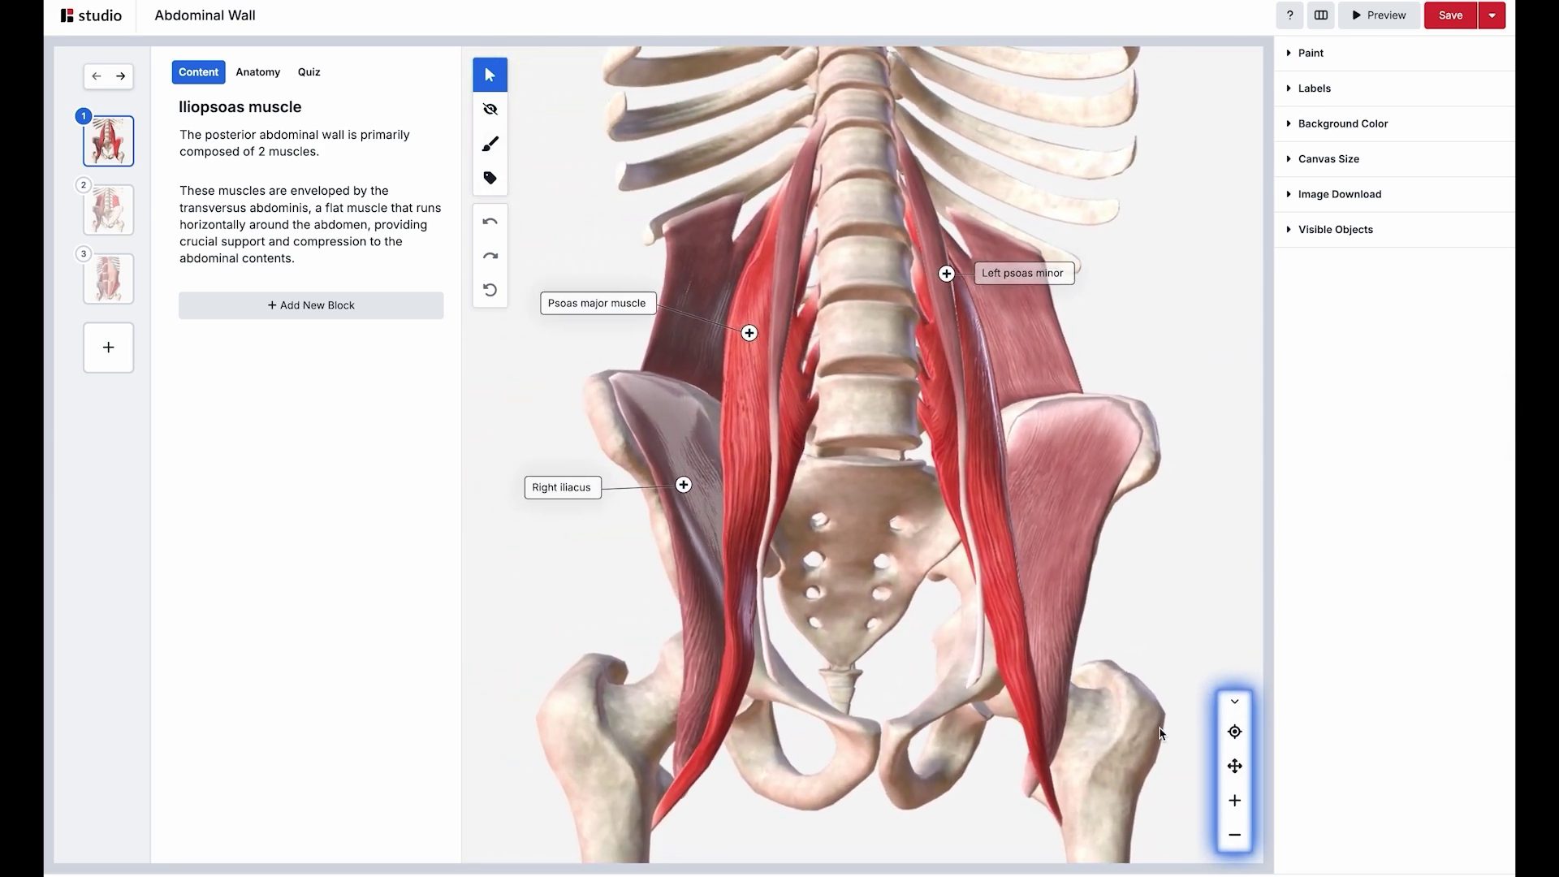
click(1233, 733)
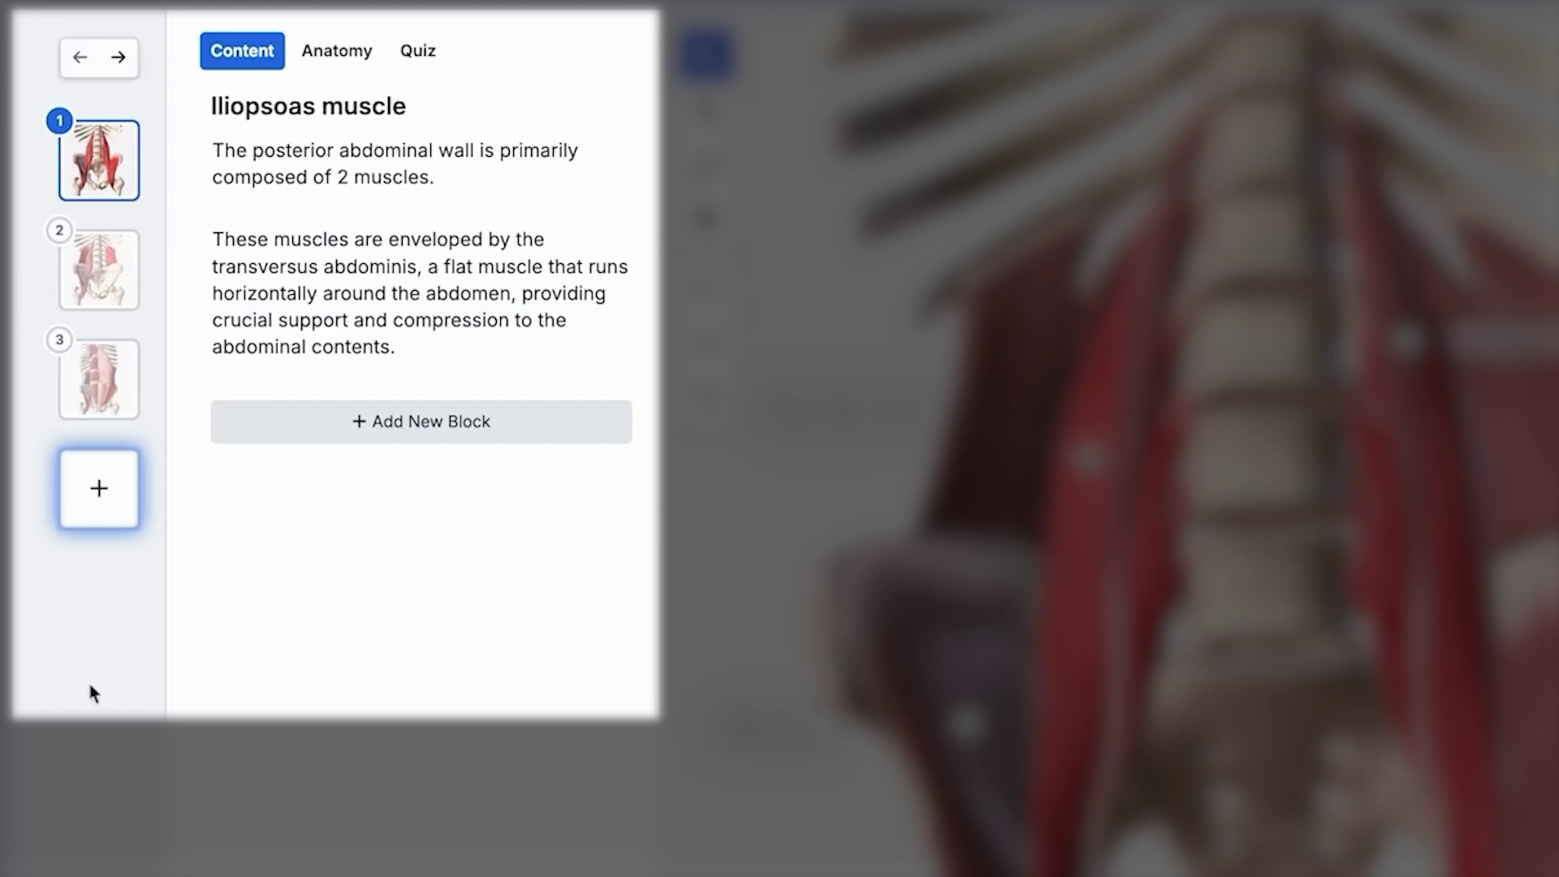
Step: Extend the first paragraph with a sentence naming the muscles
click(119, 524)
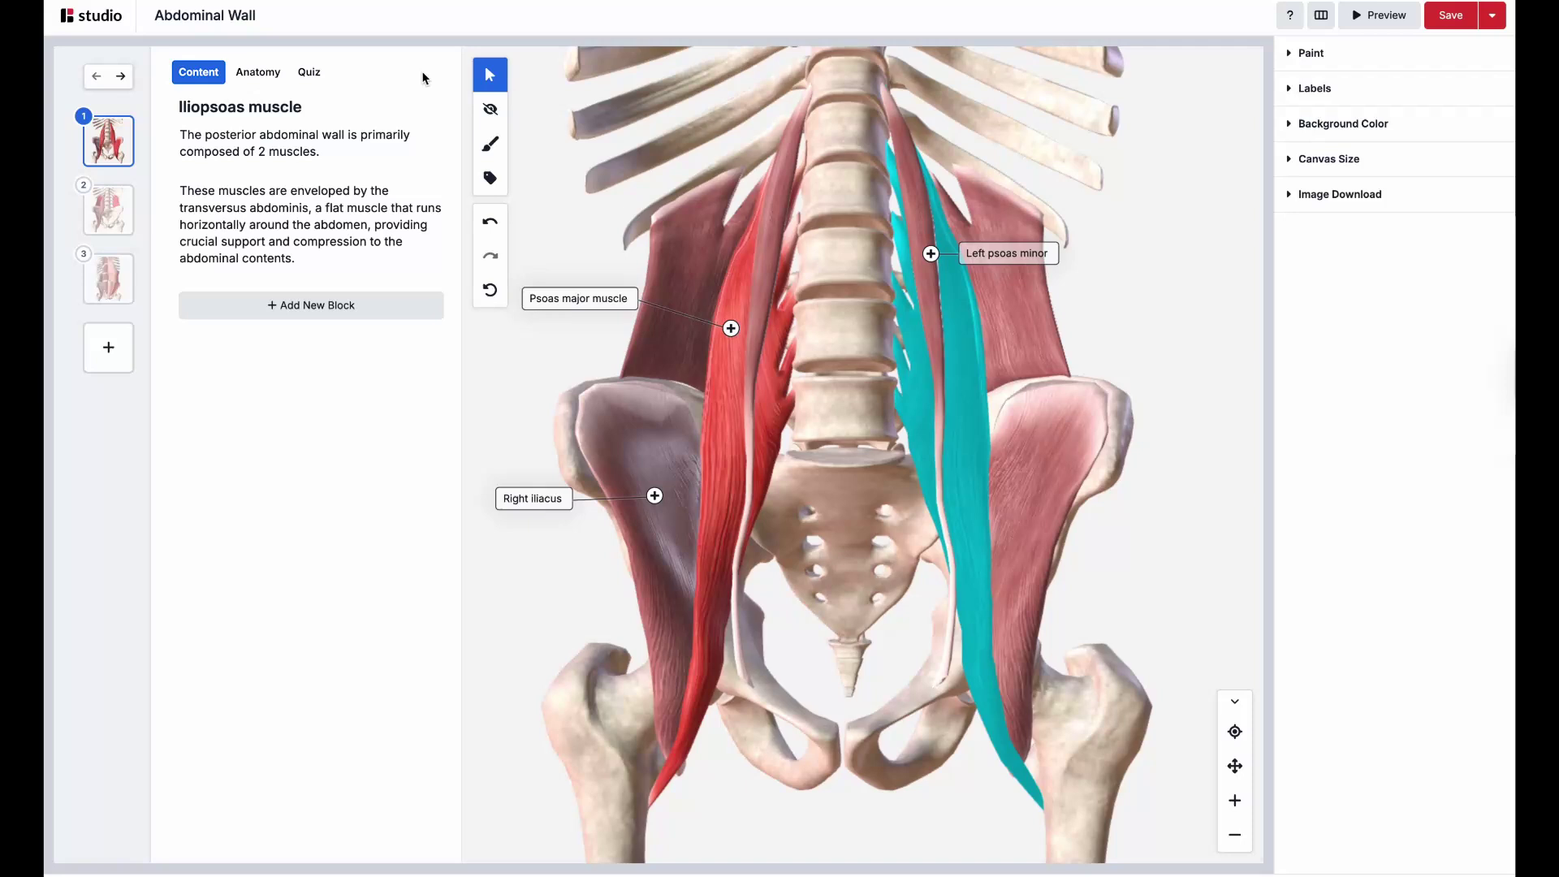
click(417, 145)
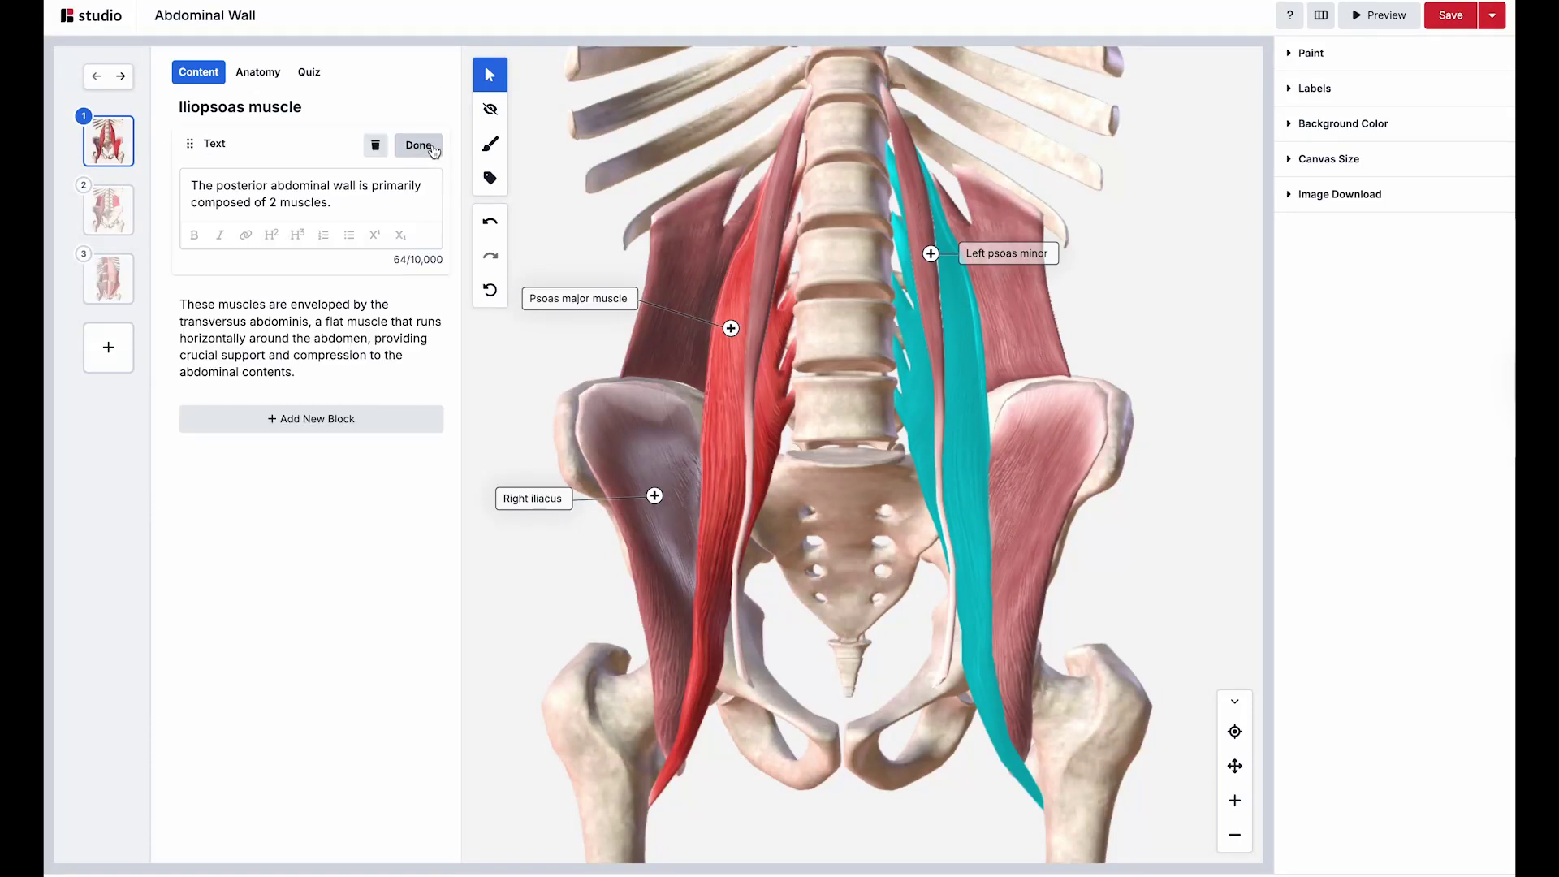
click(354, 210)
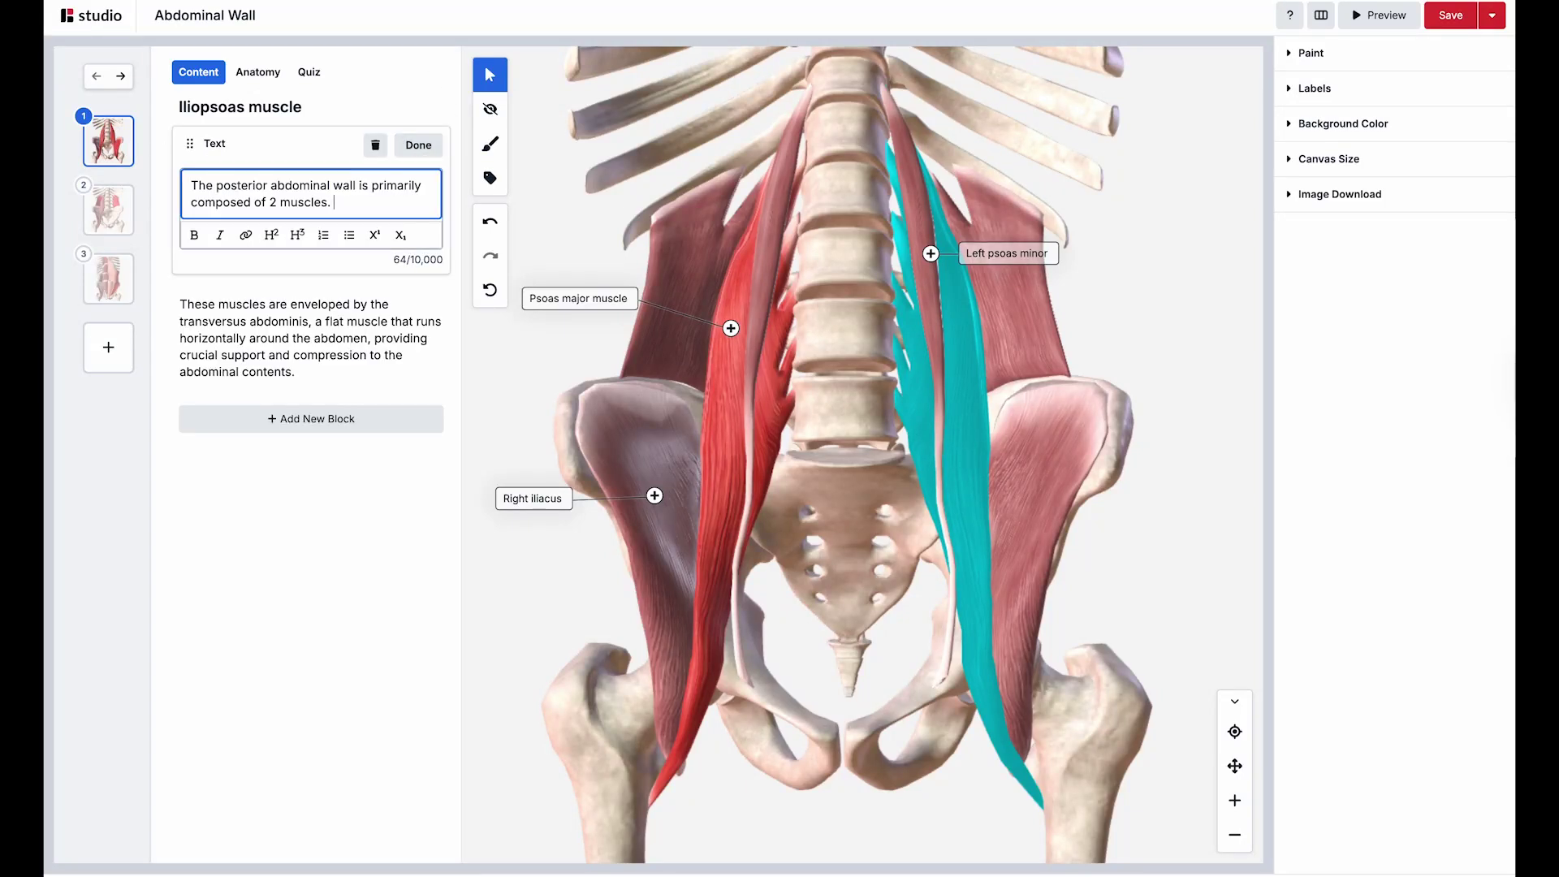
text(The quadratus lumborum and the iliopsoas, made up of the psoas major, the psoas minor, and the iliacus muscles.)
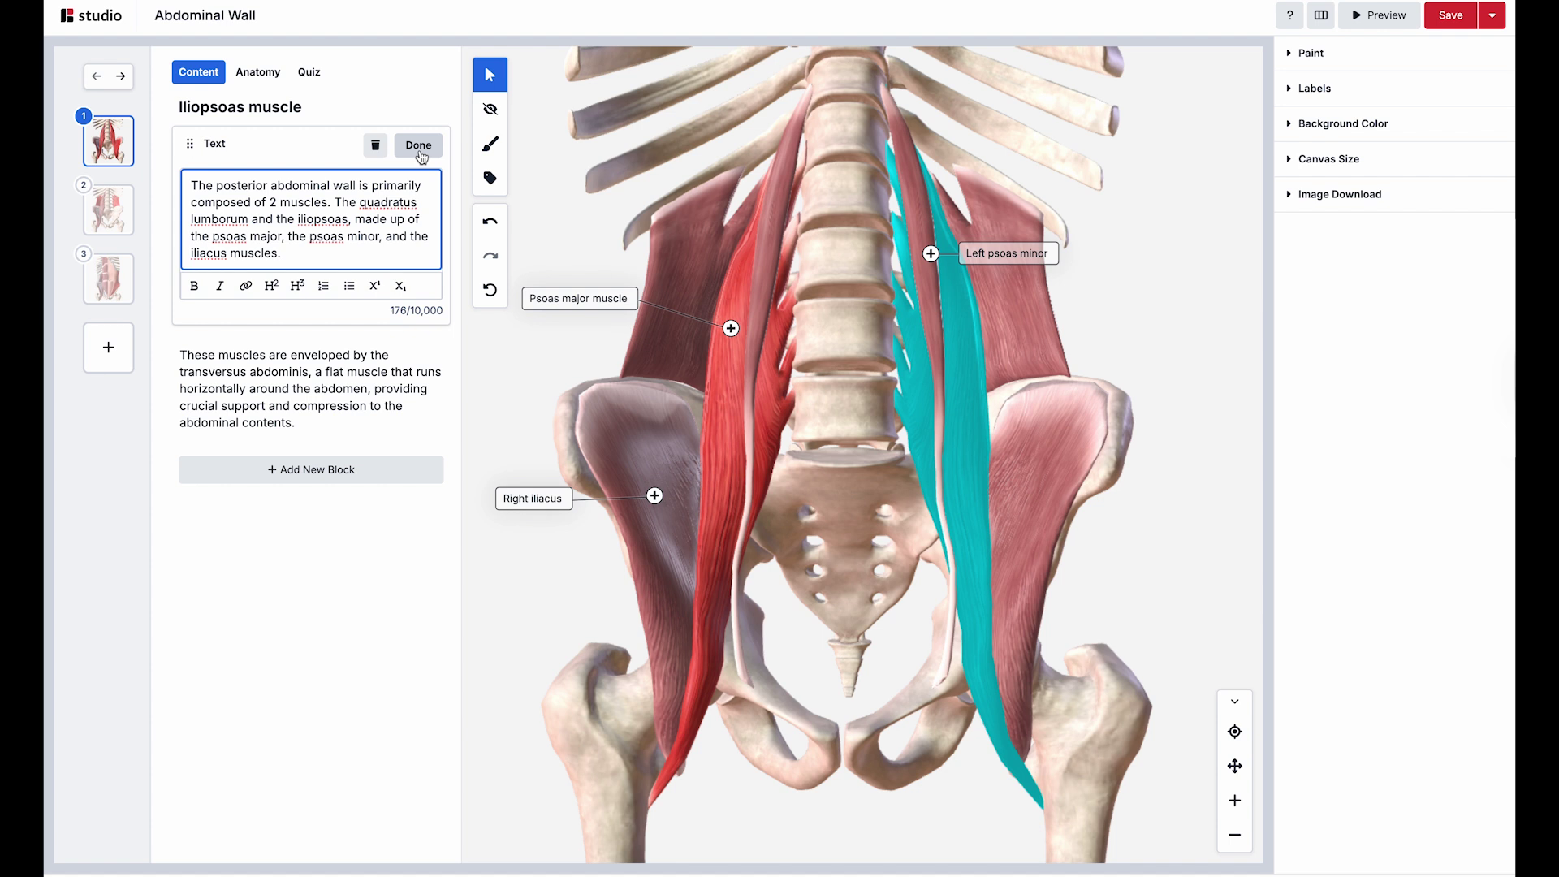
click(419, 145)
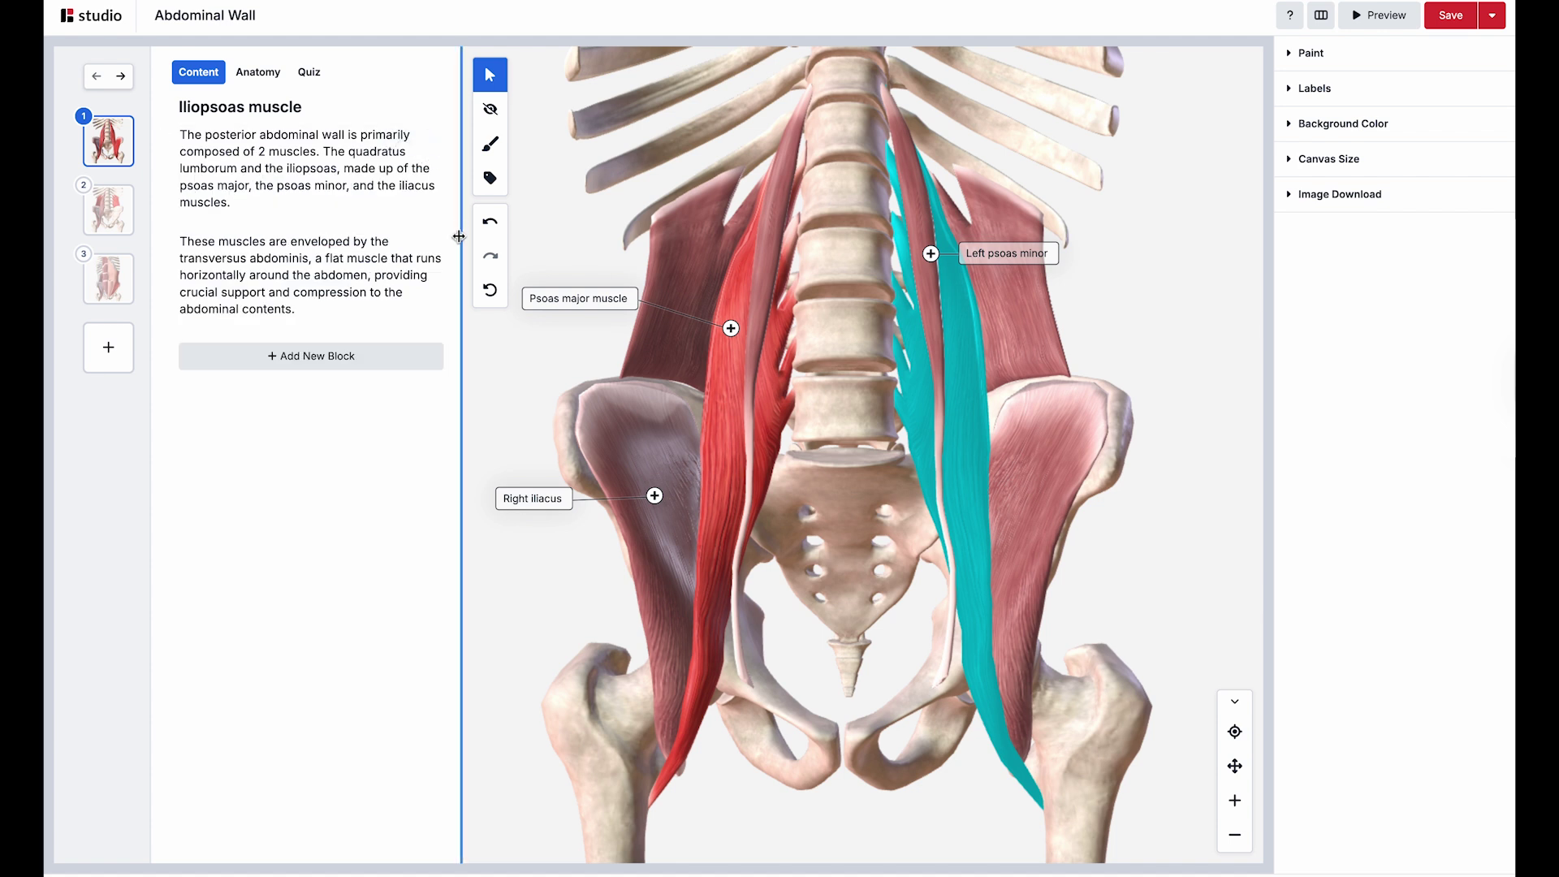
Step: Add a Label List block and place it above the second paragraph
click(430, 362)
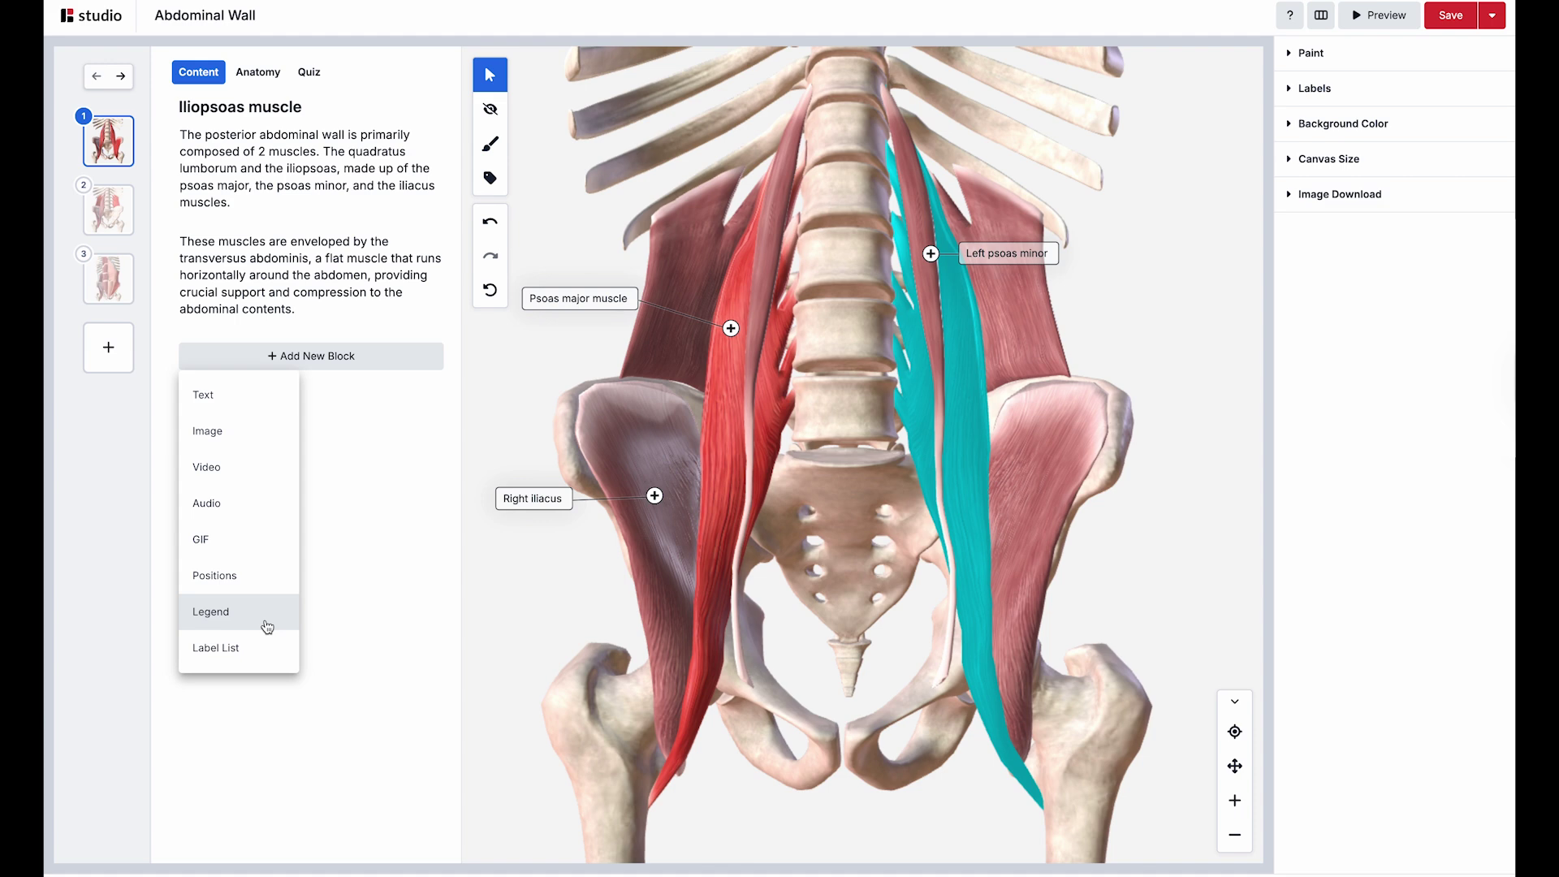
click(261, 650)
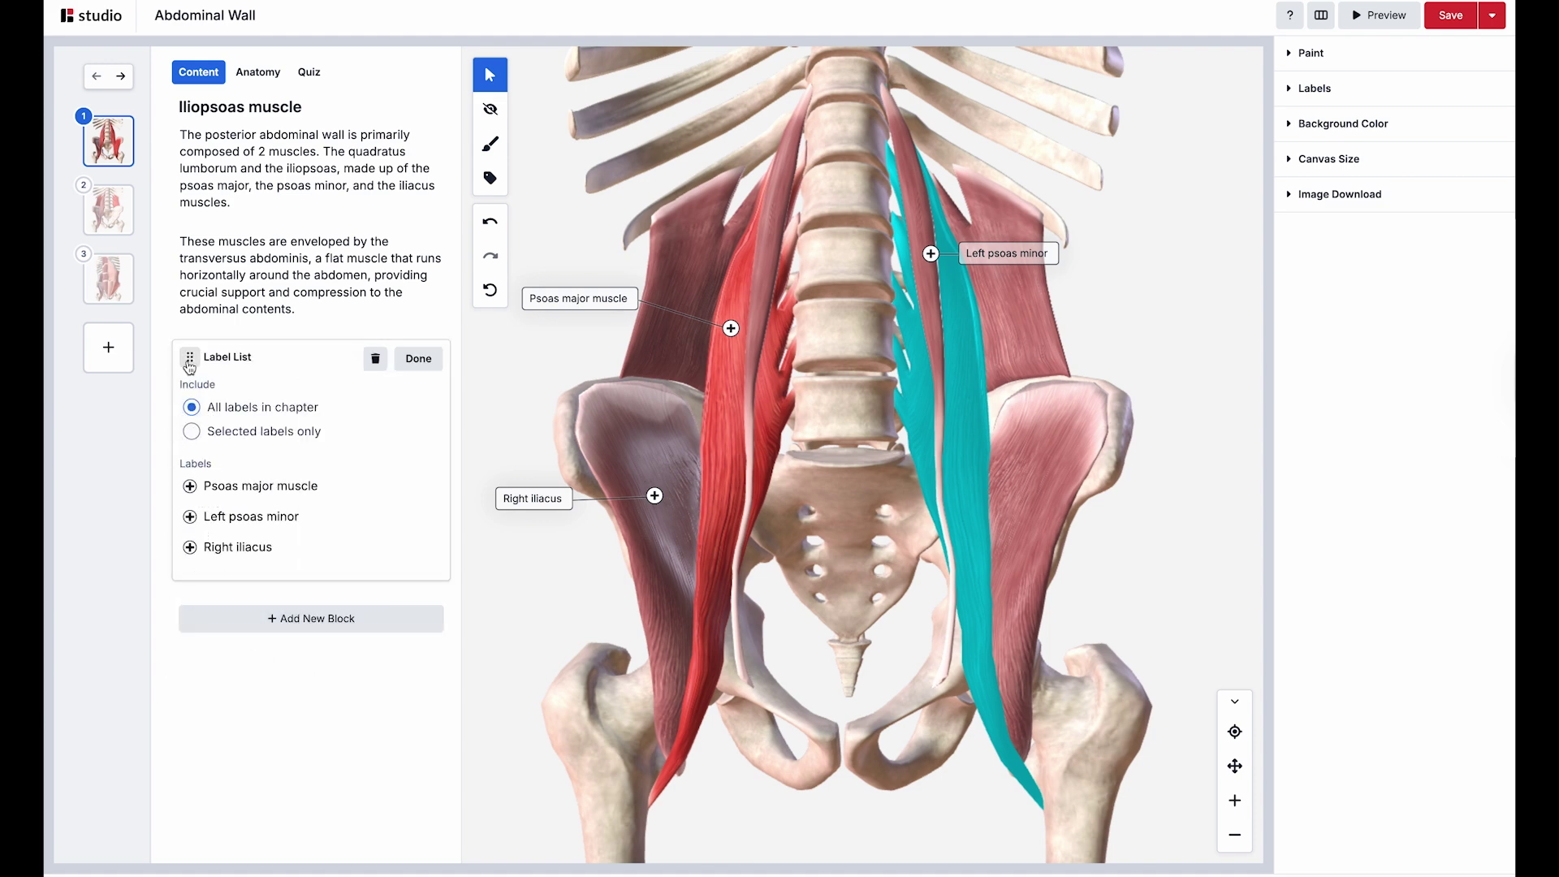
drag(189, 357, 186, 253)
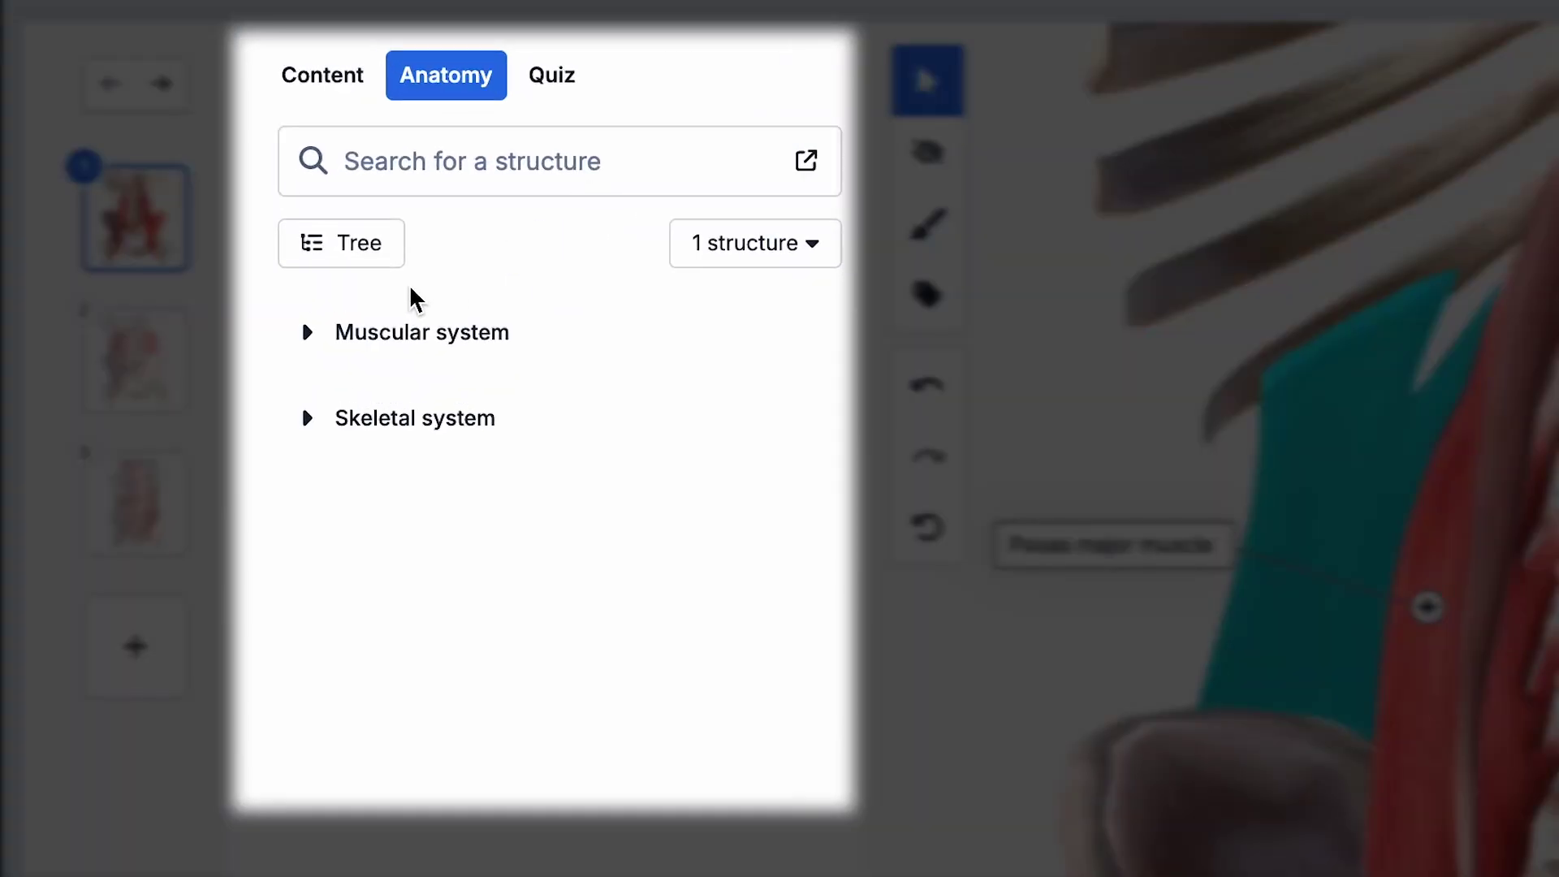
Step: Expand the Muscular and Skeletal groups, collapse the anatomy tree, and start a structure search
click(191, 197)
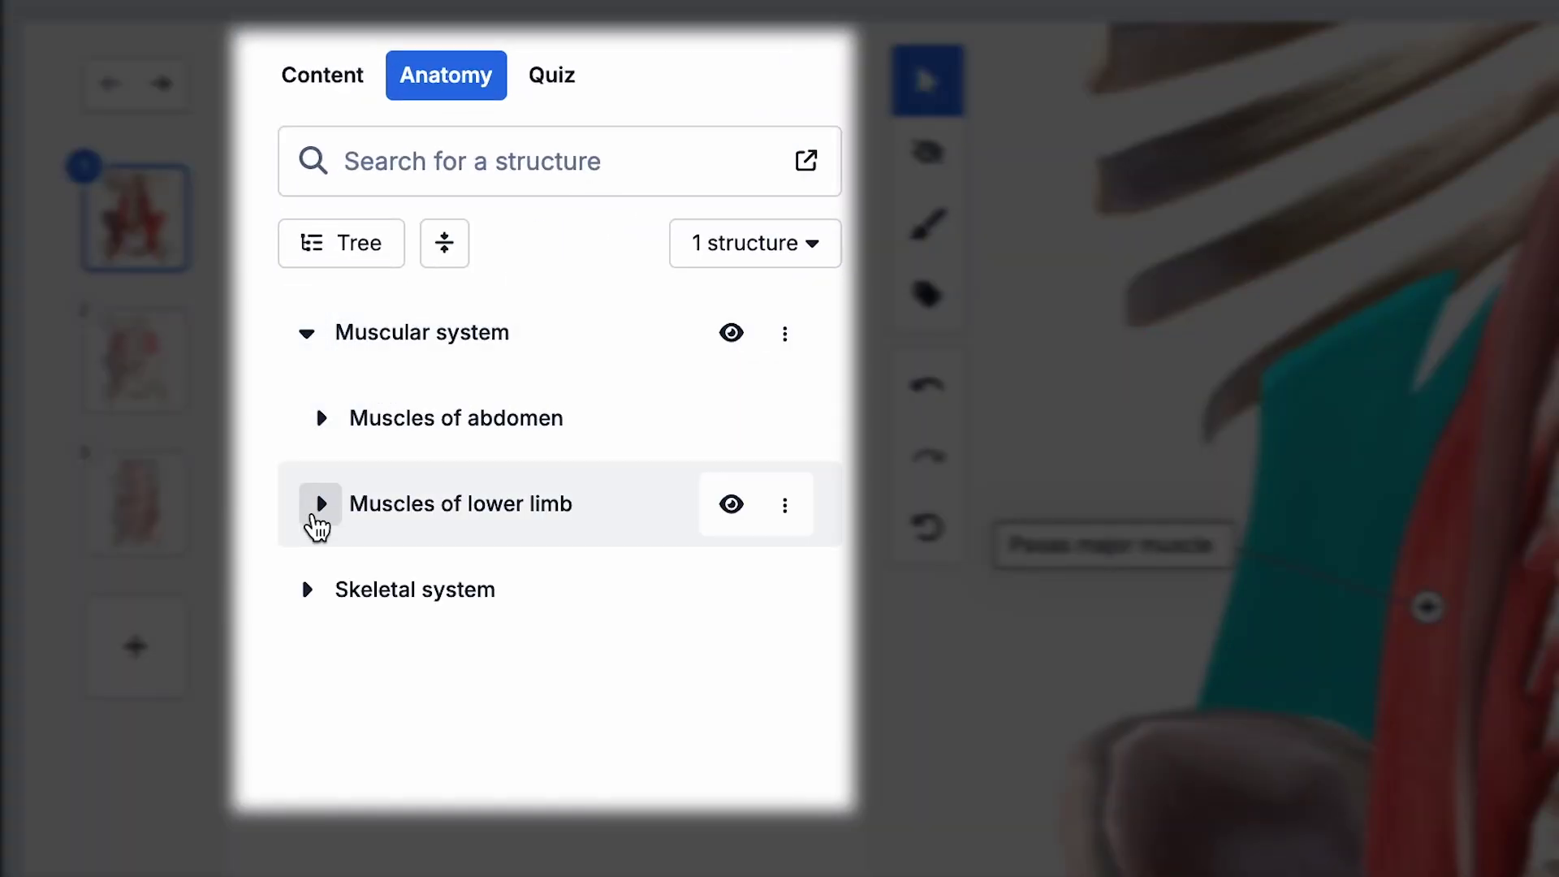
click(313, 592)
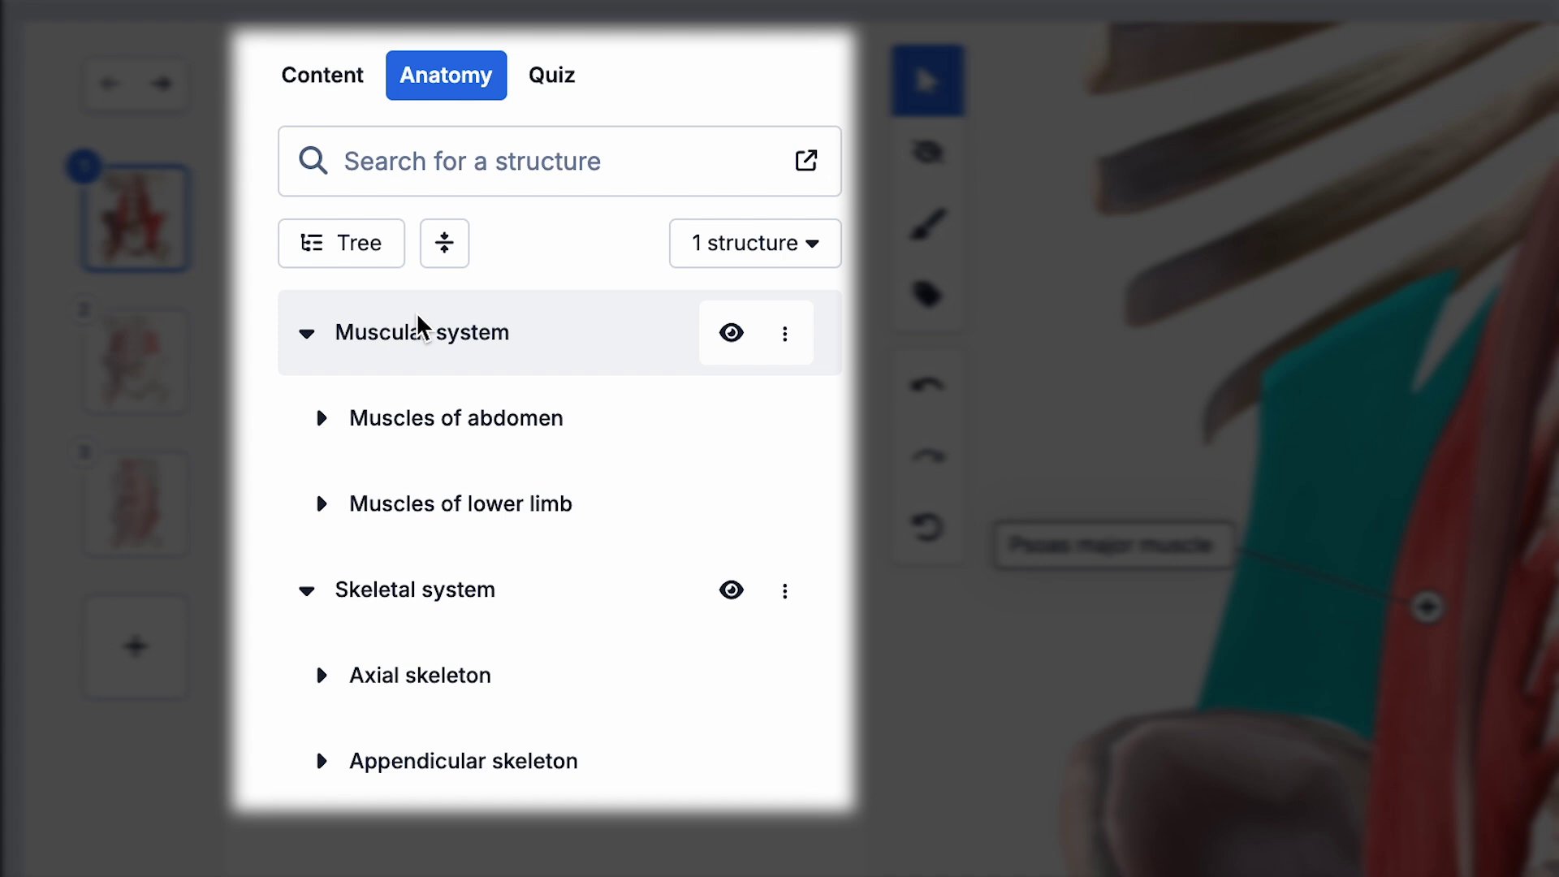
click(443, 243)
click(384, 158)
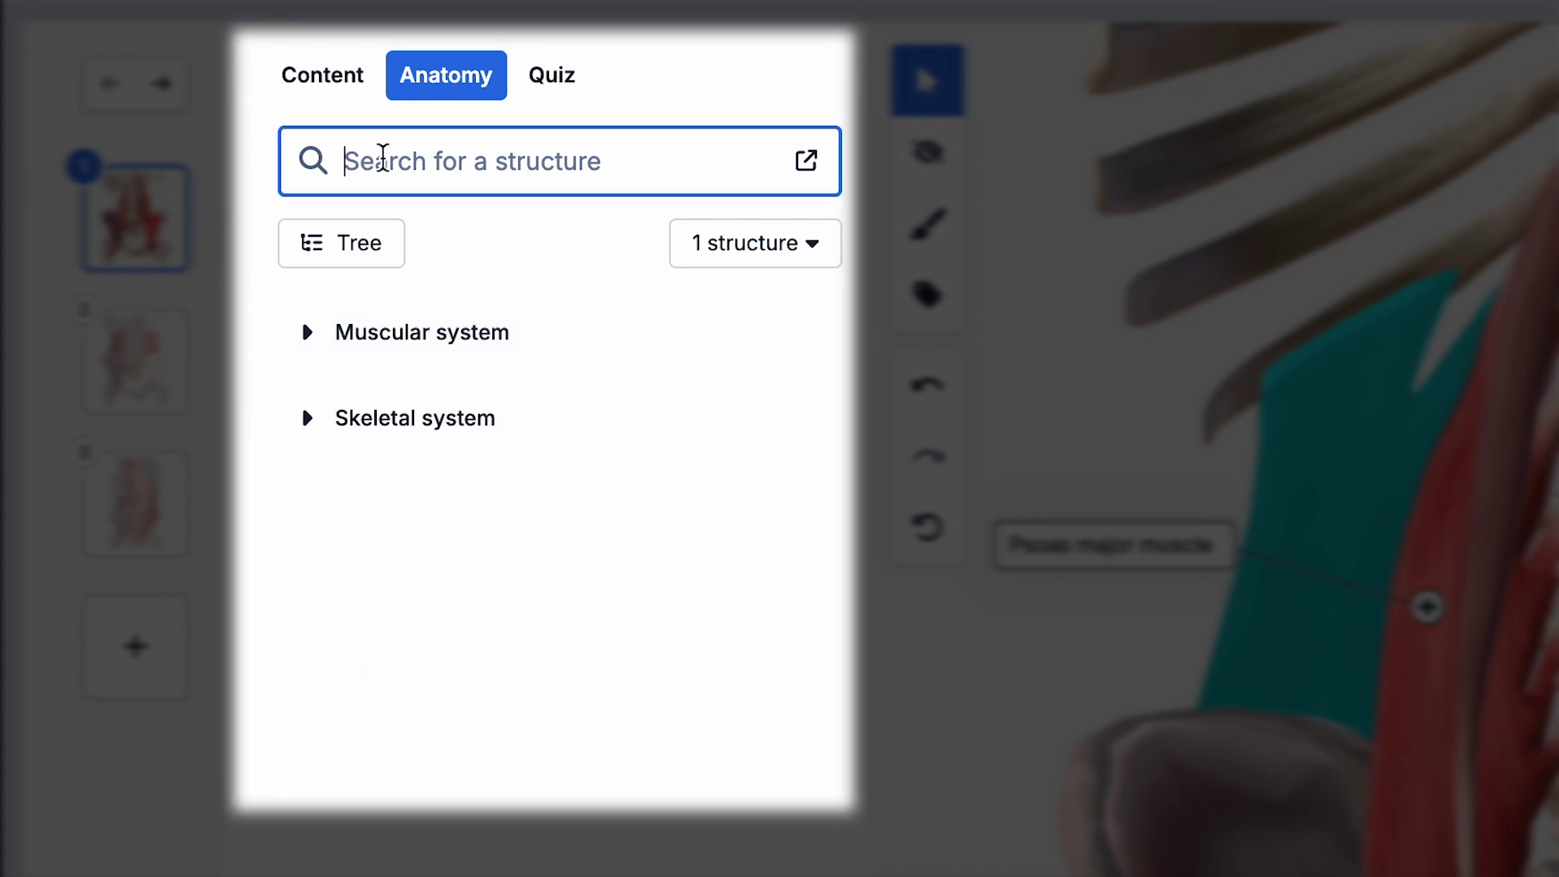
text(quadratus lumborum)
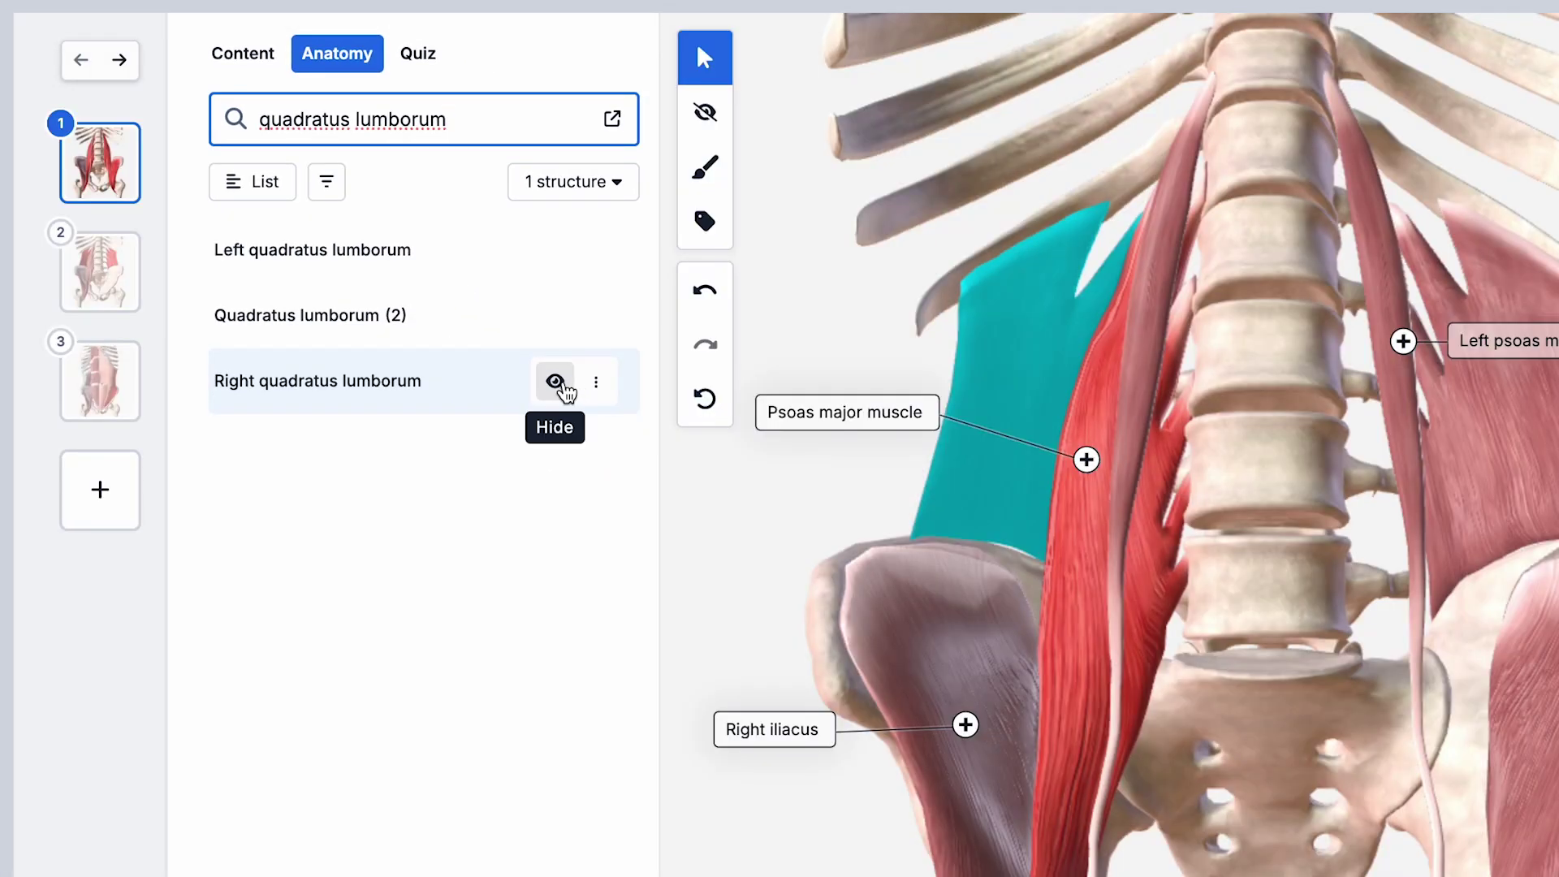
Step: Toggle and isolate the right quadratus lumborum, rotate it, then undo back to full anatomy
click(557, 383)
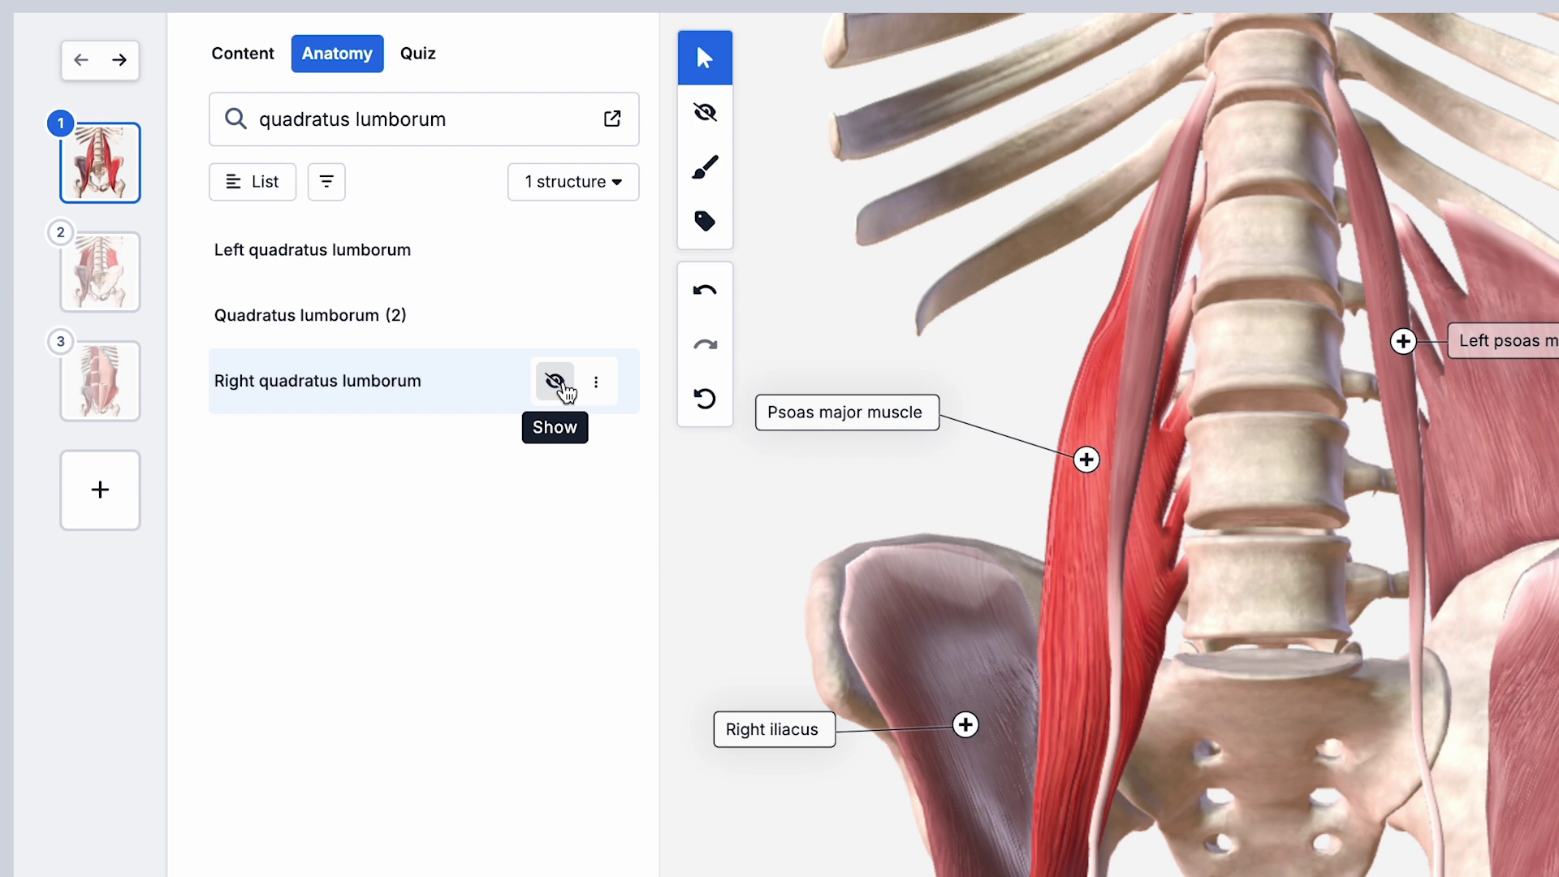
click(555, 383)
click(595, 383)
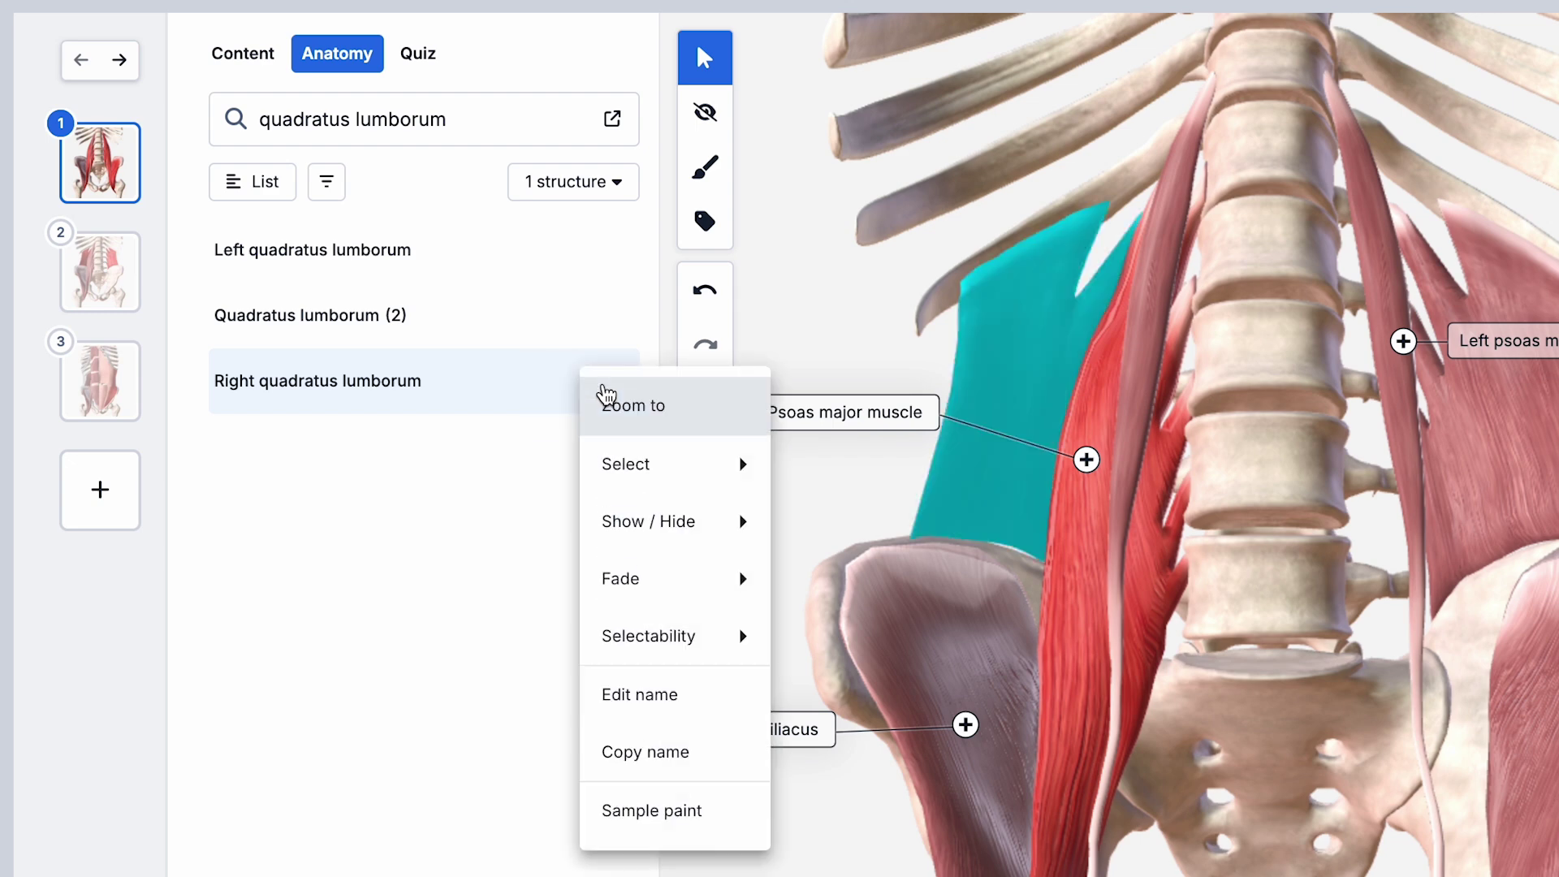
mouse_move(674, 521)
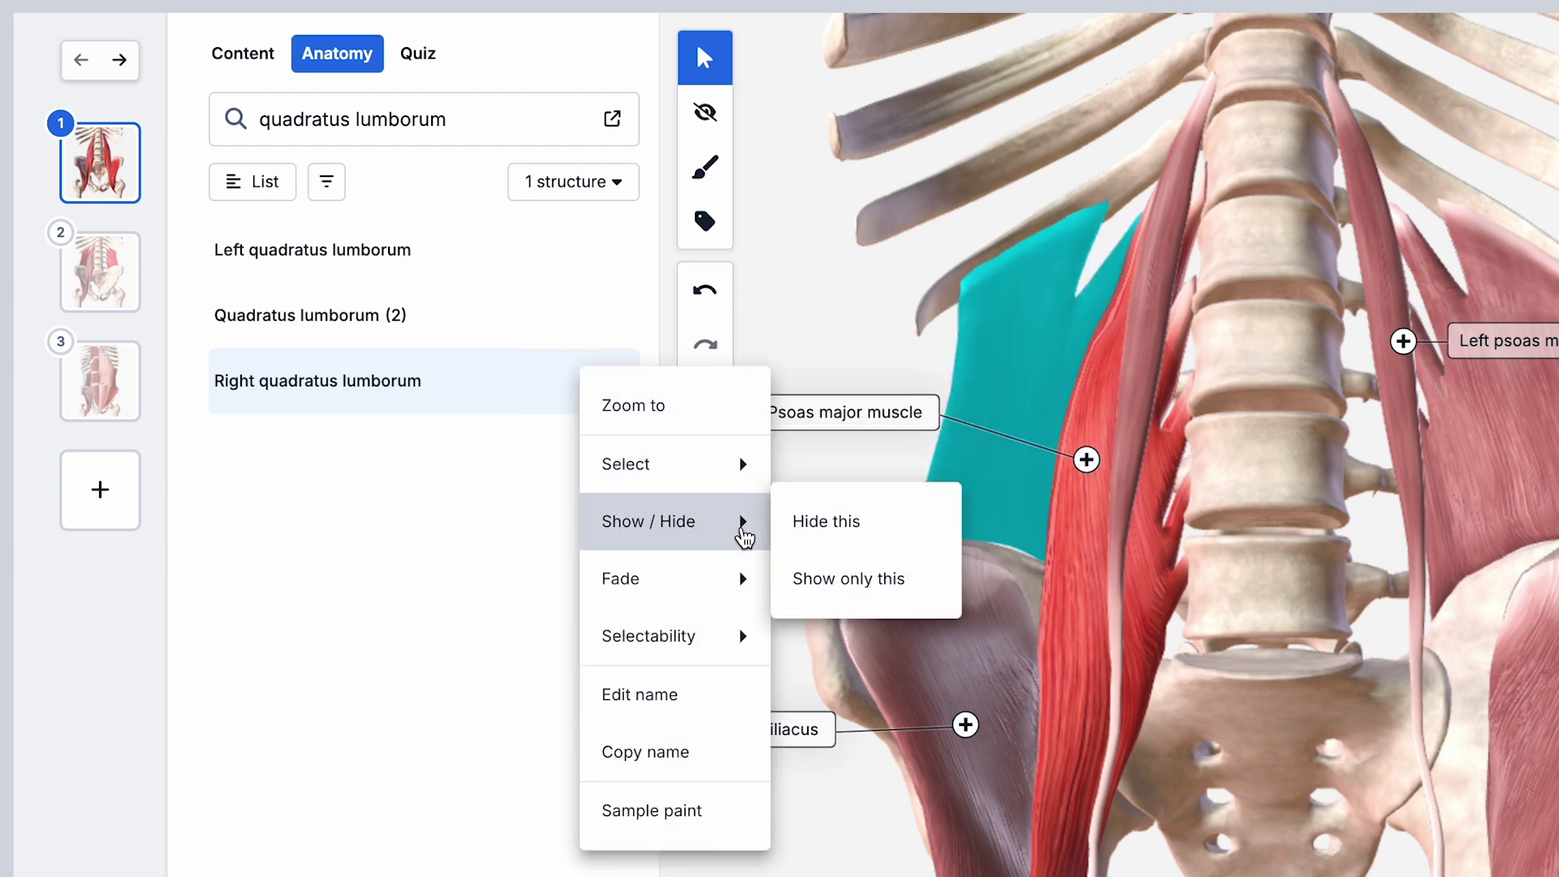
click(841, 585)
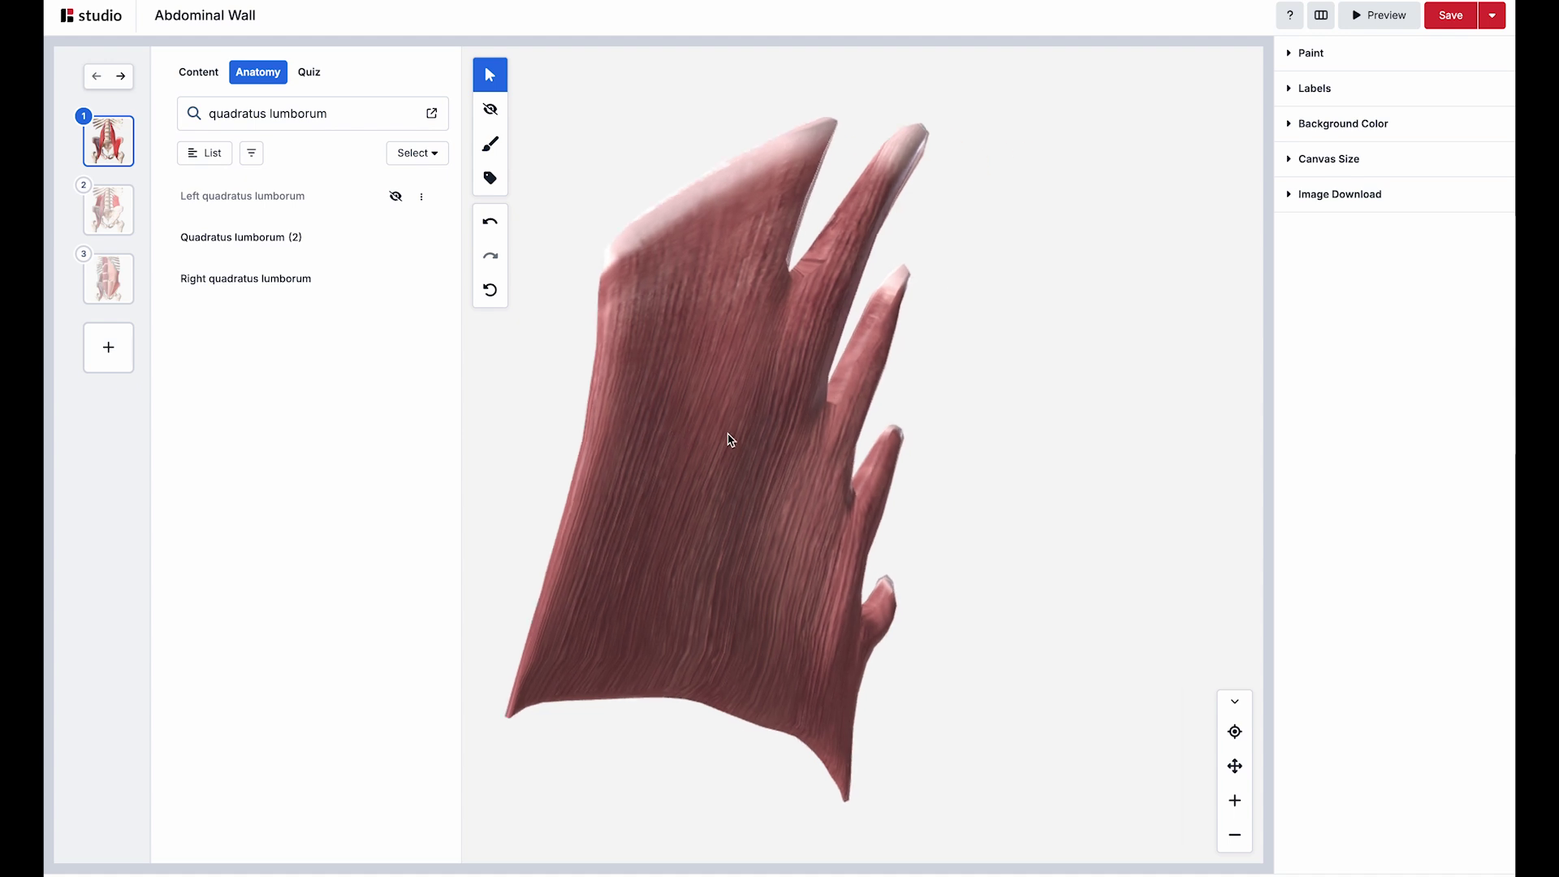
mouse_move(729, 440)
mouse_down()
mouse_move(846, 362)
mouse_move(840, 463)
mouse_up()
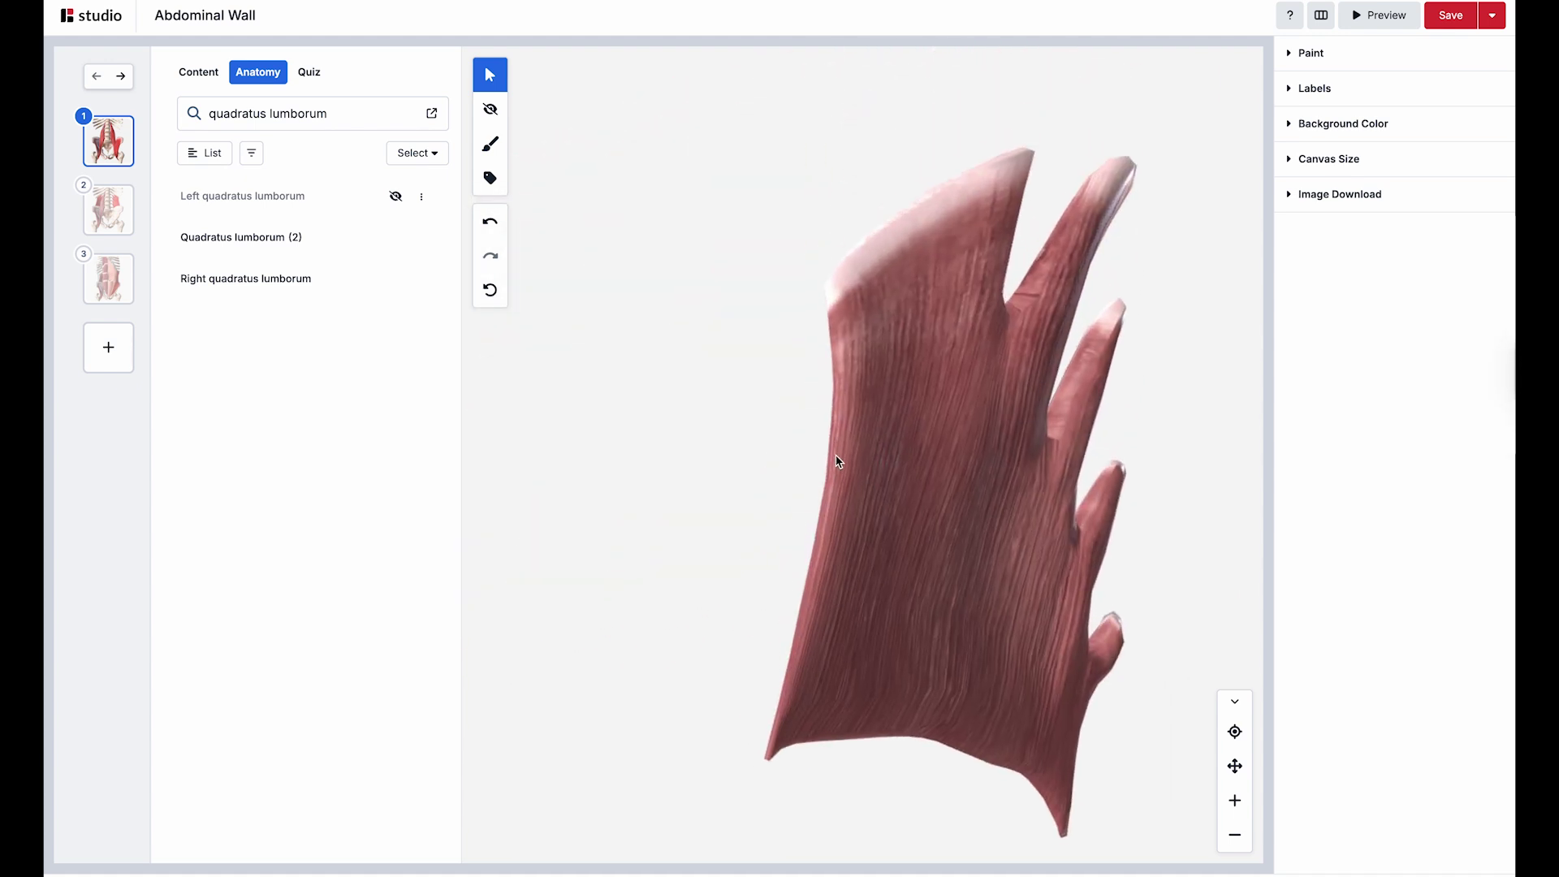
key(ctrl+z)
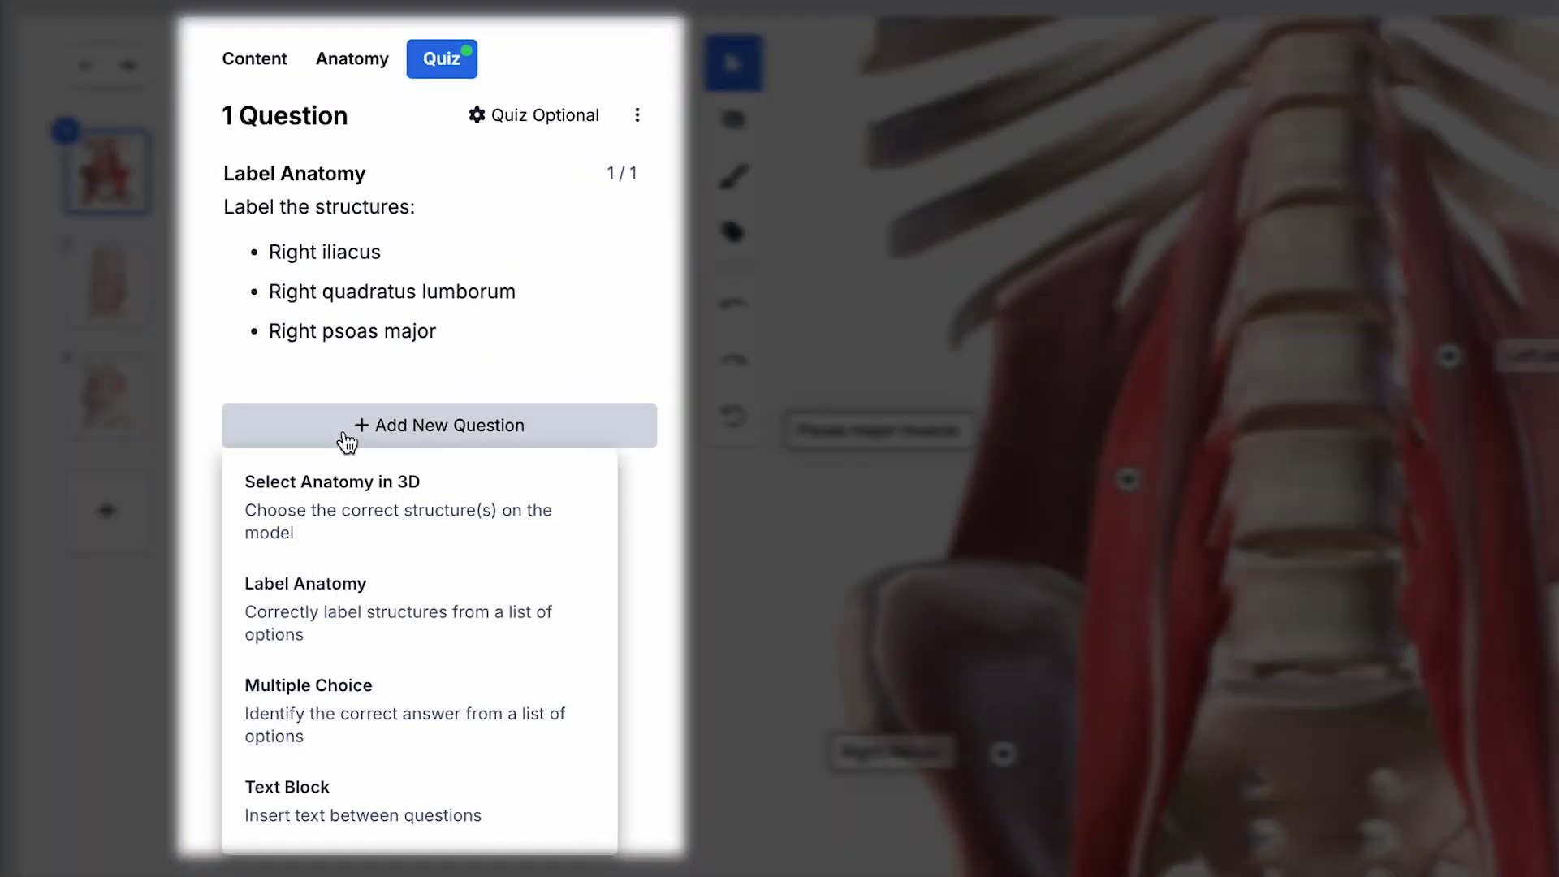
Step: Add a Select Anatomy in 3D question, then check question 1's answer in preview
click(464, 505)
click(204, 346)
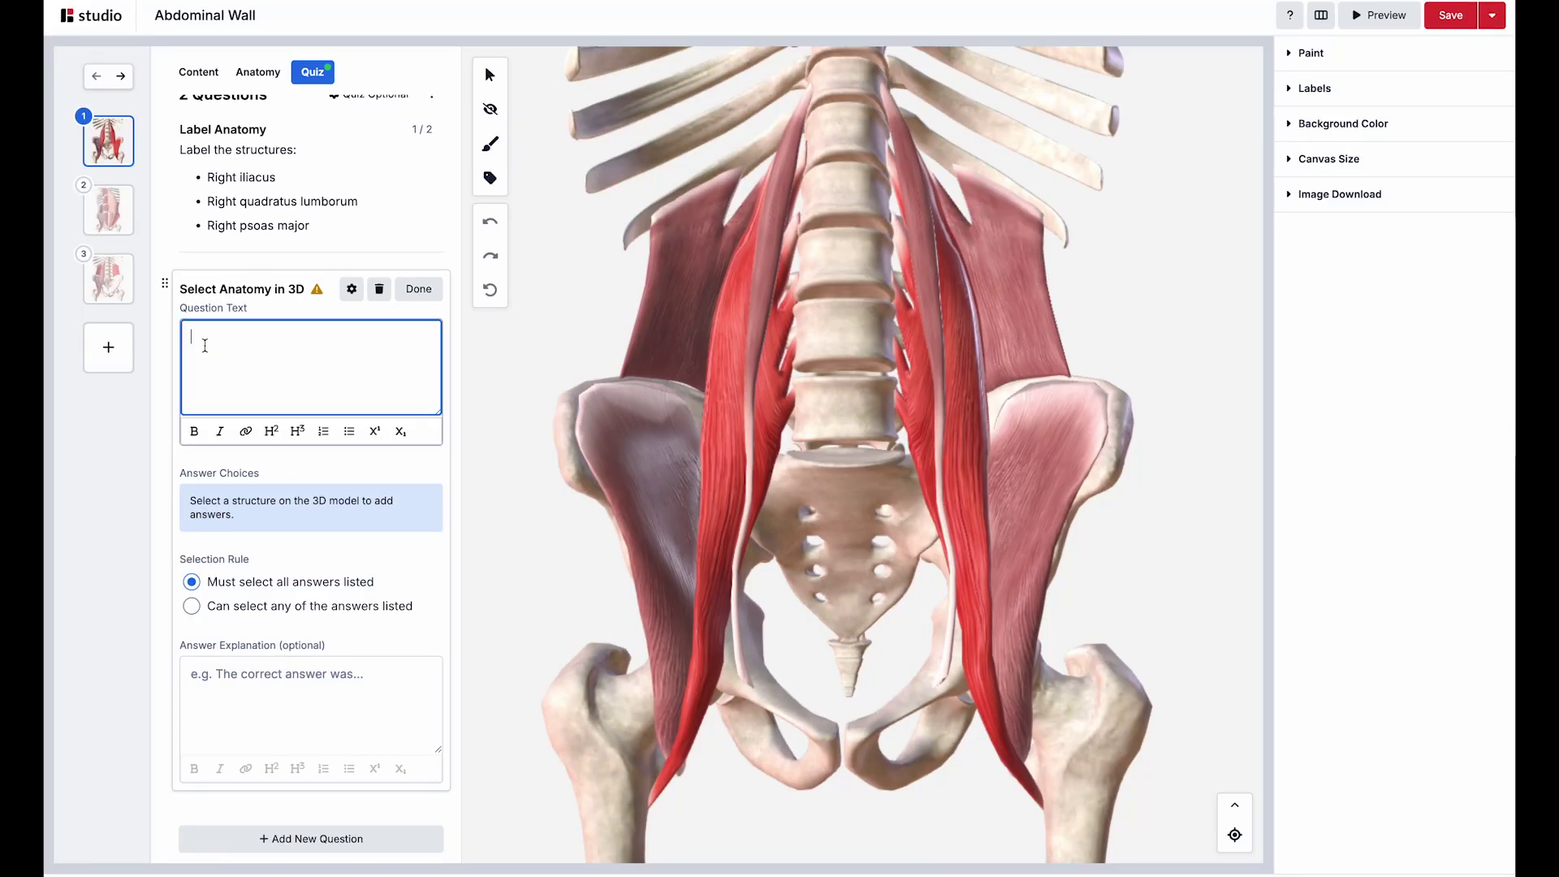
text(Which muscle in this model originates from the lumbar vertebrae and passes deep to the inguinal ligament to insert on the femur?)
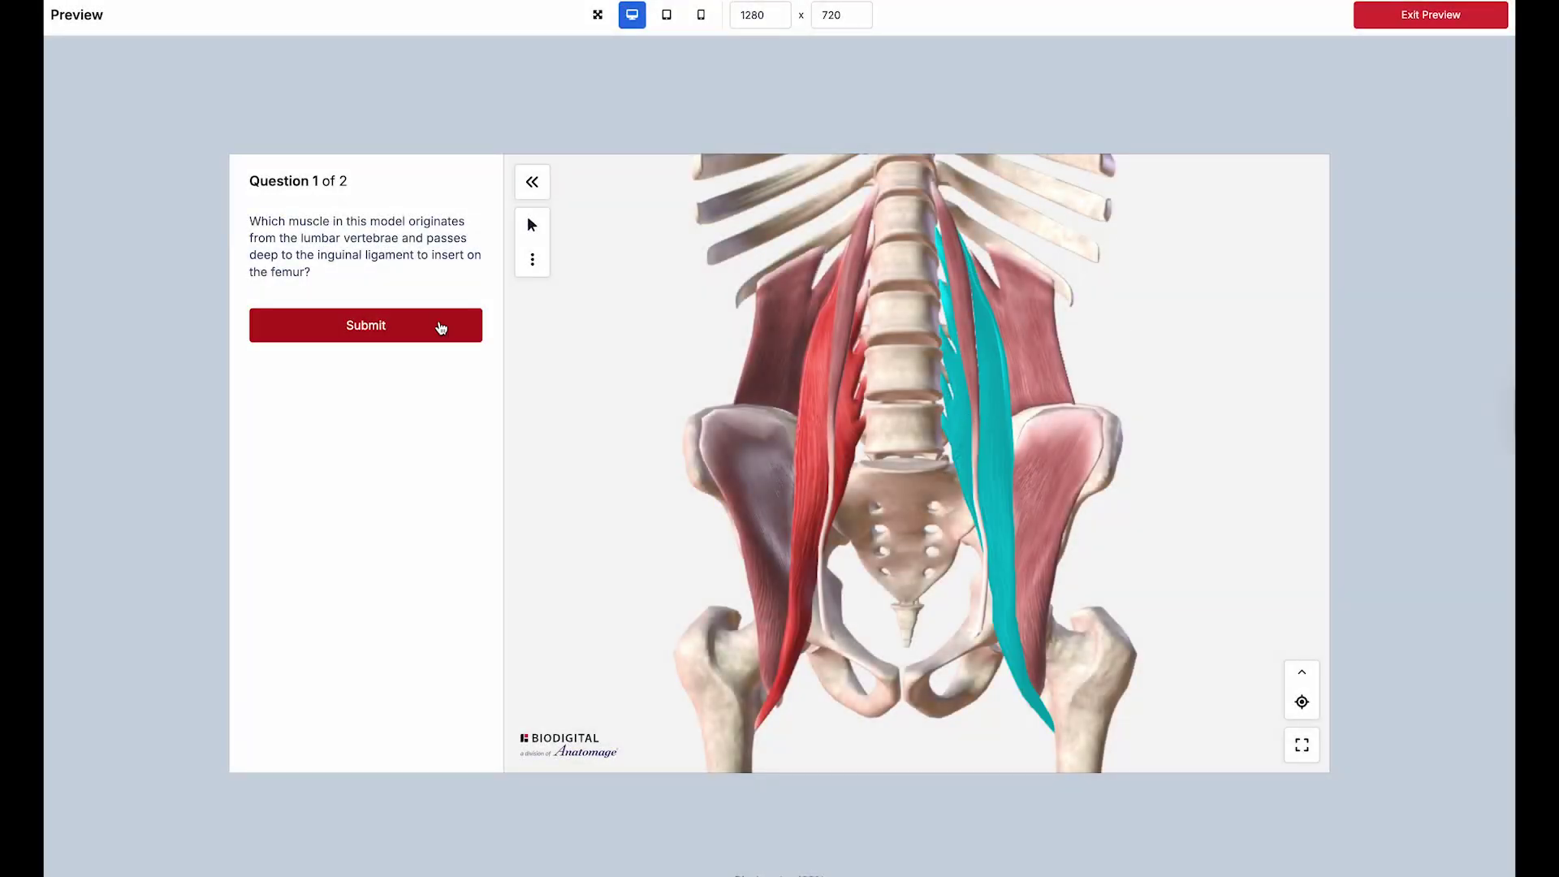
click(440, 327)
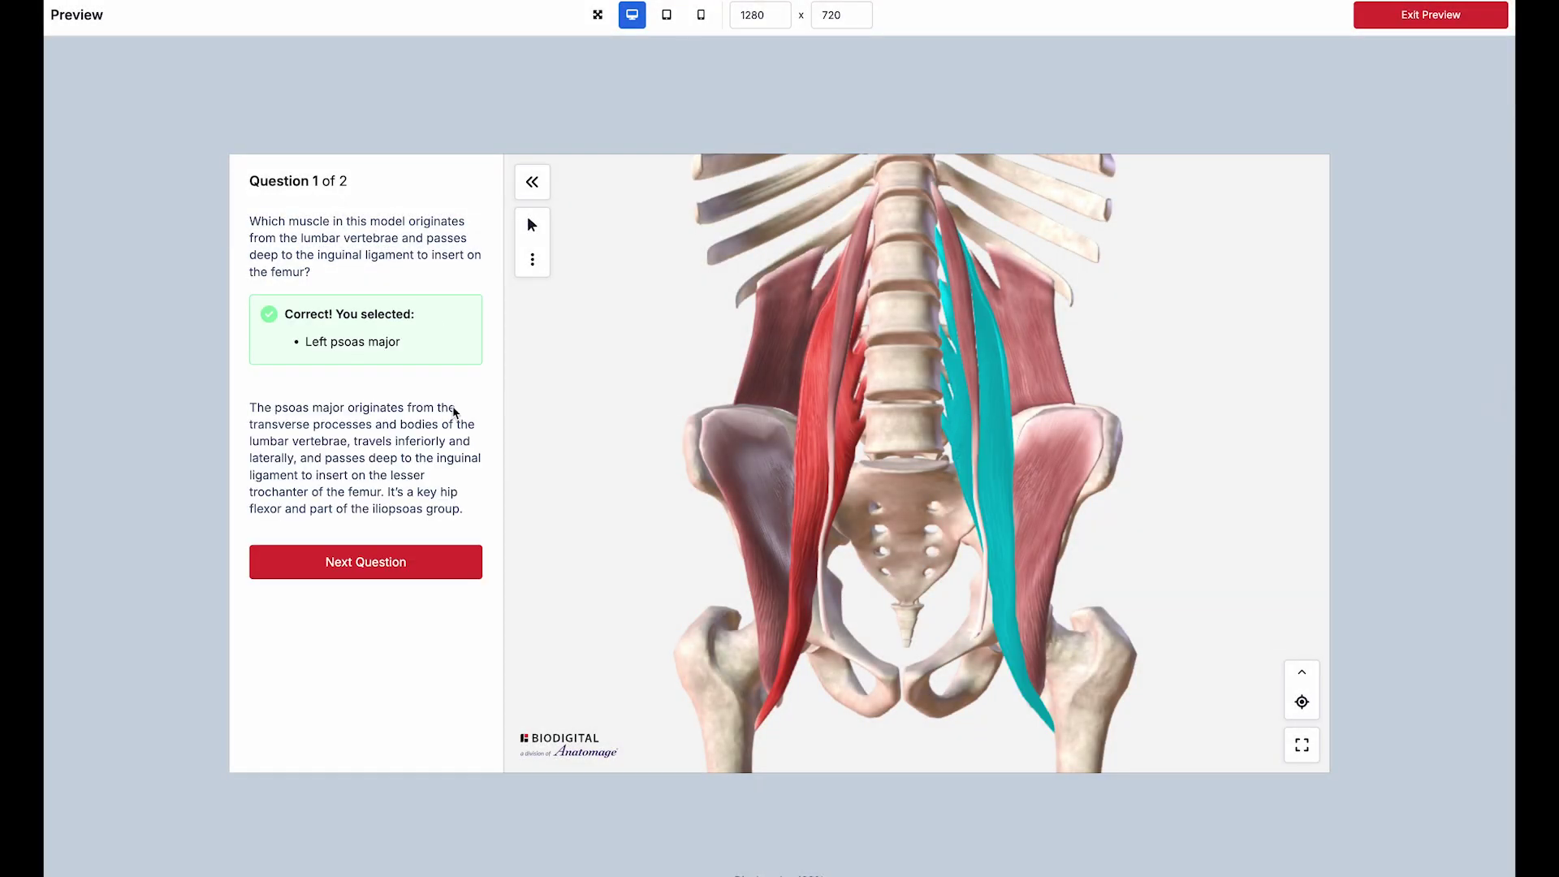
click(463, 565)
Step: Answer labels with right quadratus lumborum, right iliacus and right psoas major, then view results
click(468, 250)
click(449, 300)
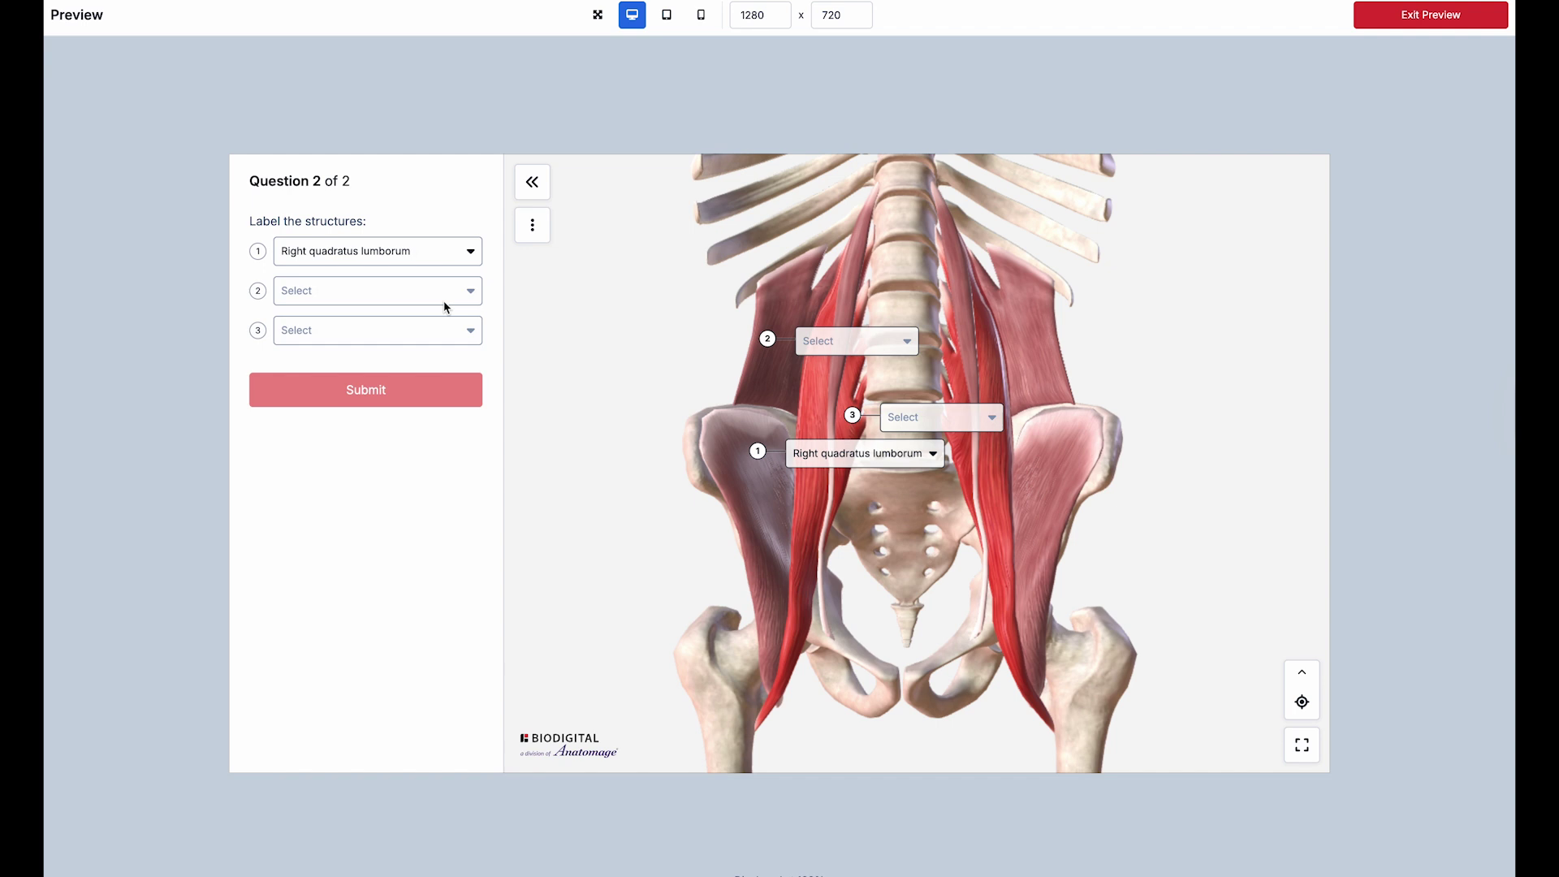
click(437, 311)
click(426, 369)
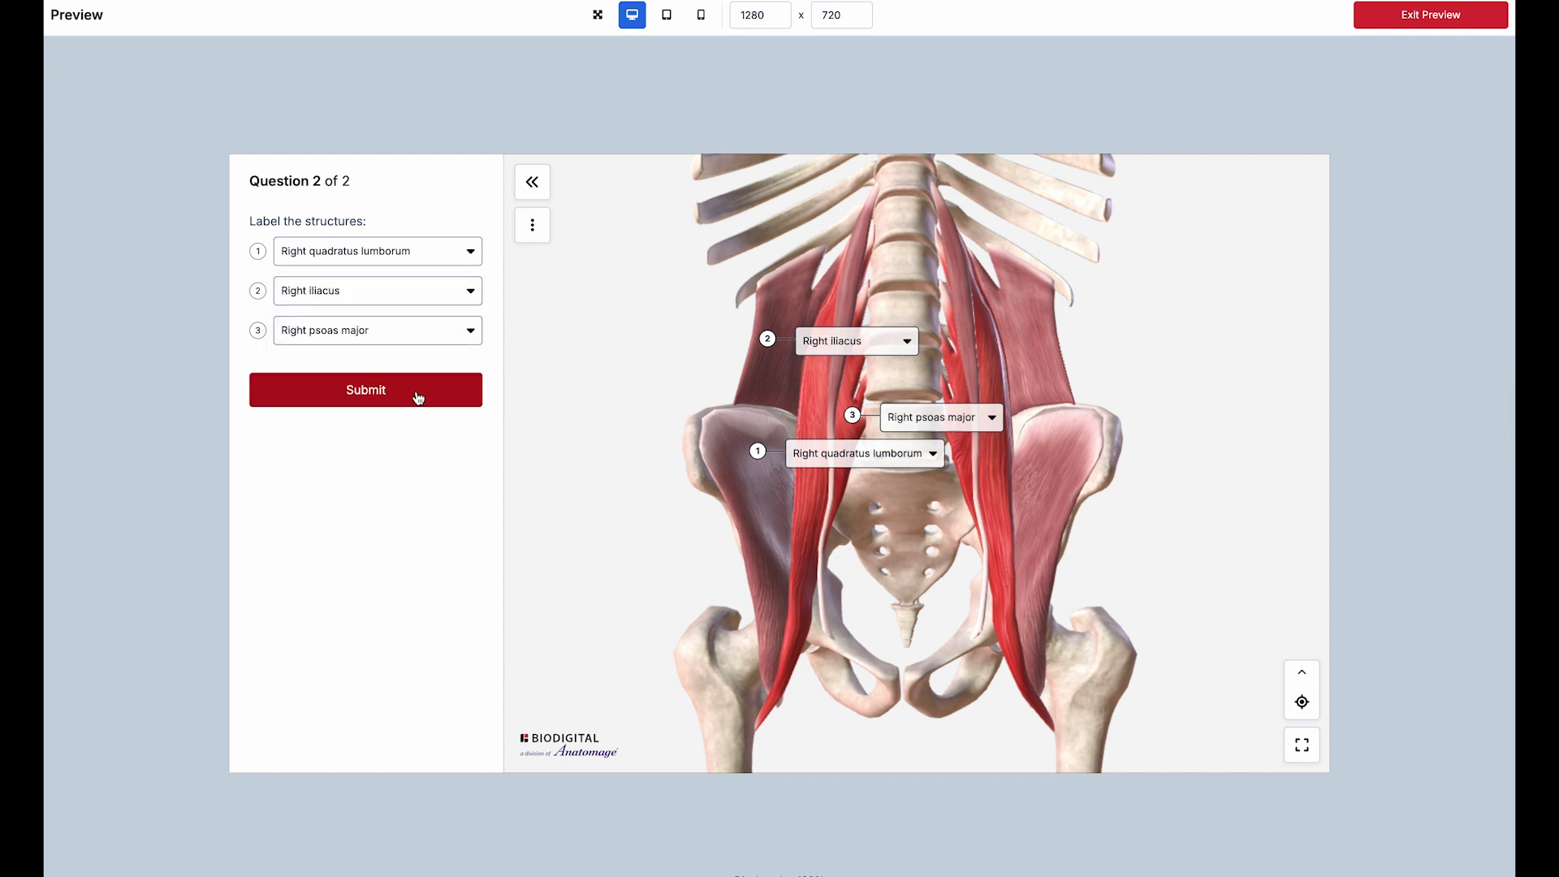
click(387, 512)
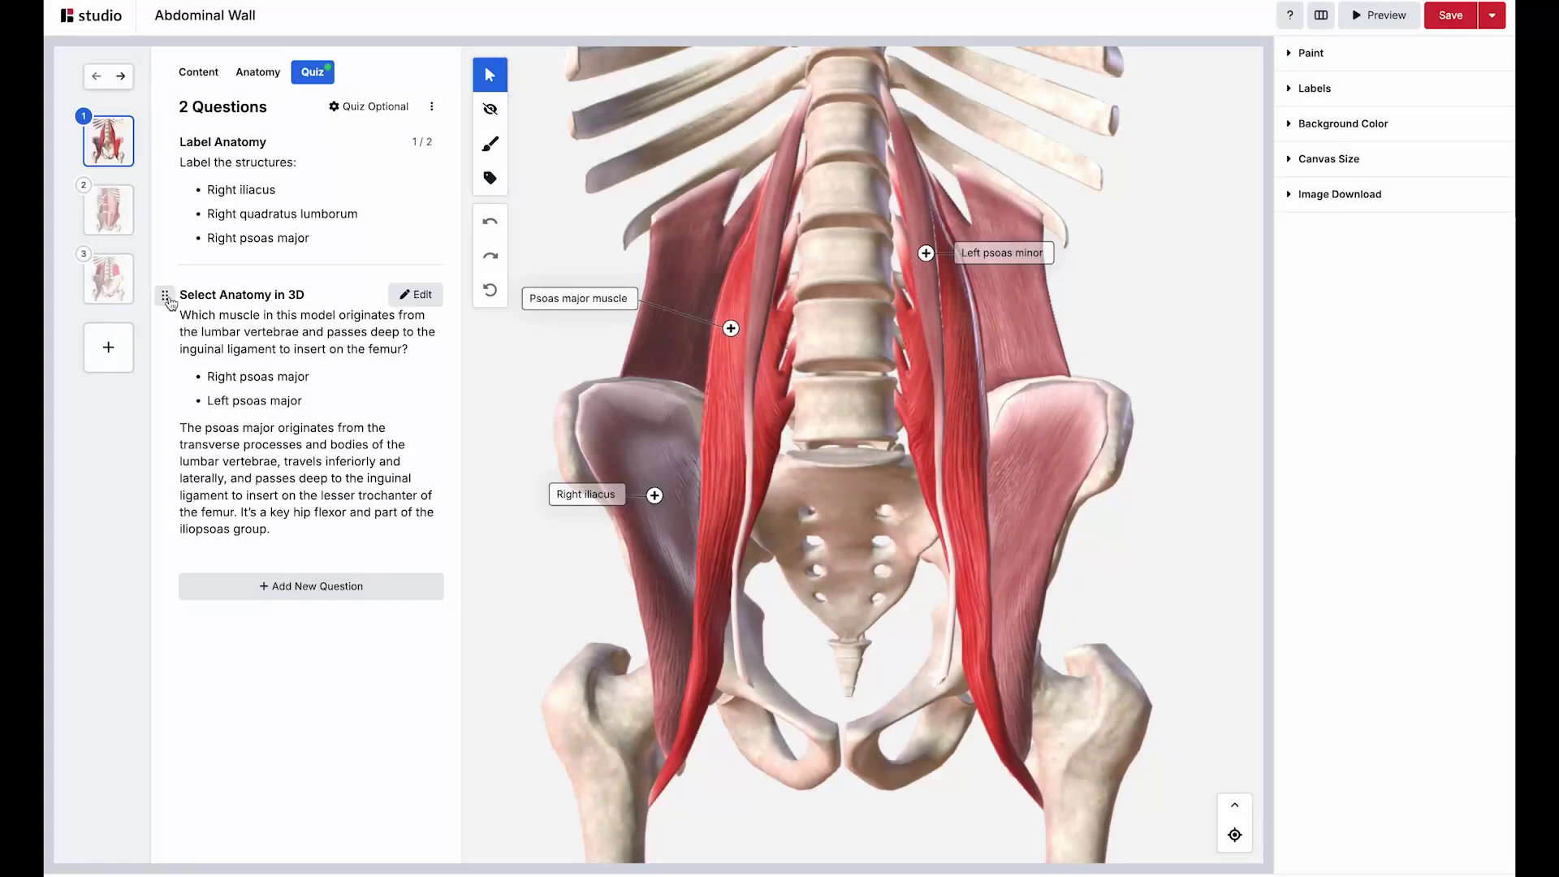
Step: Move the Select Anatomy in 3D question above Label Anatomy and set the quiz to Show quiz only
drag(164, 293, 177, 173)
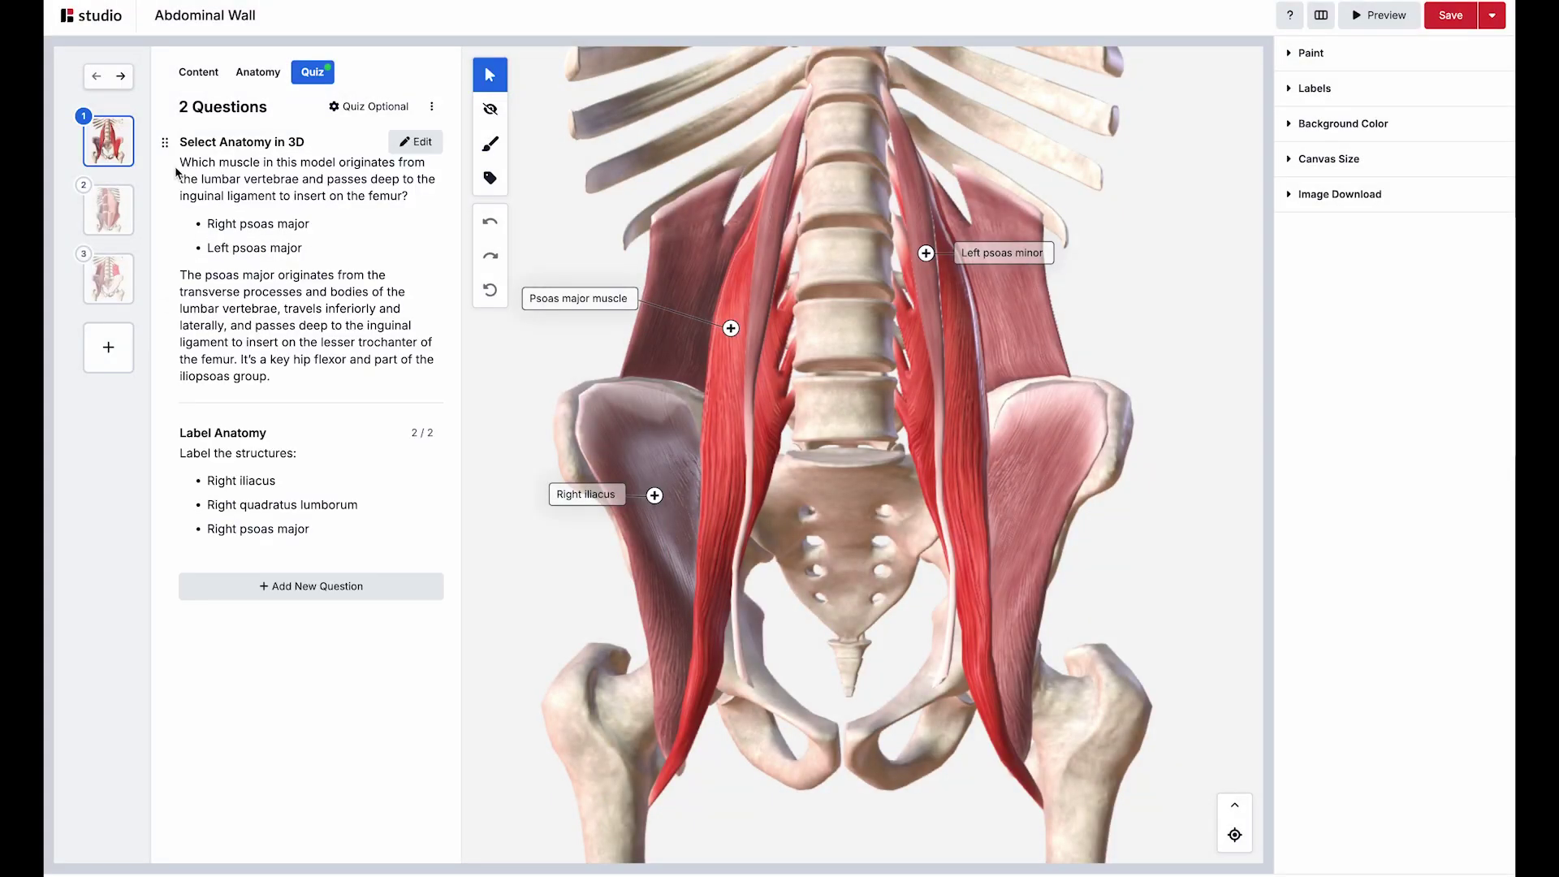
click(348, 109)
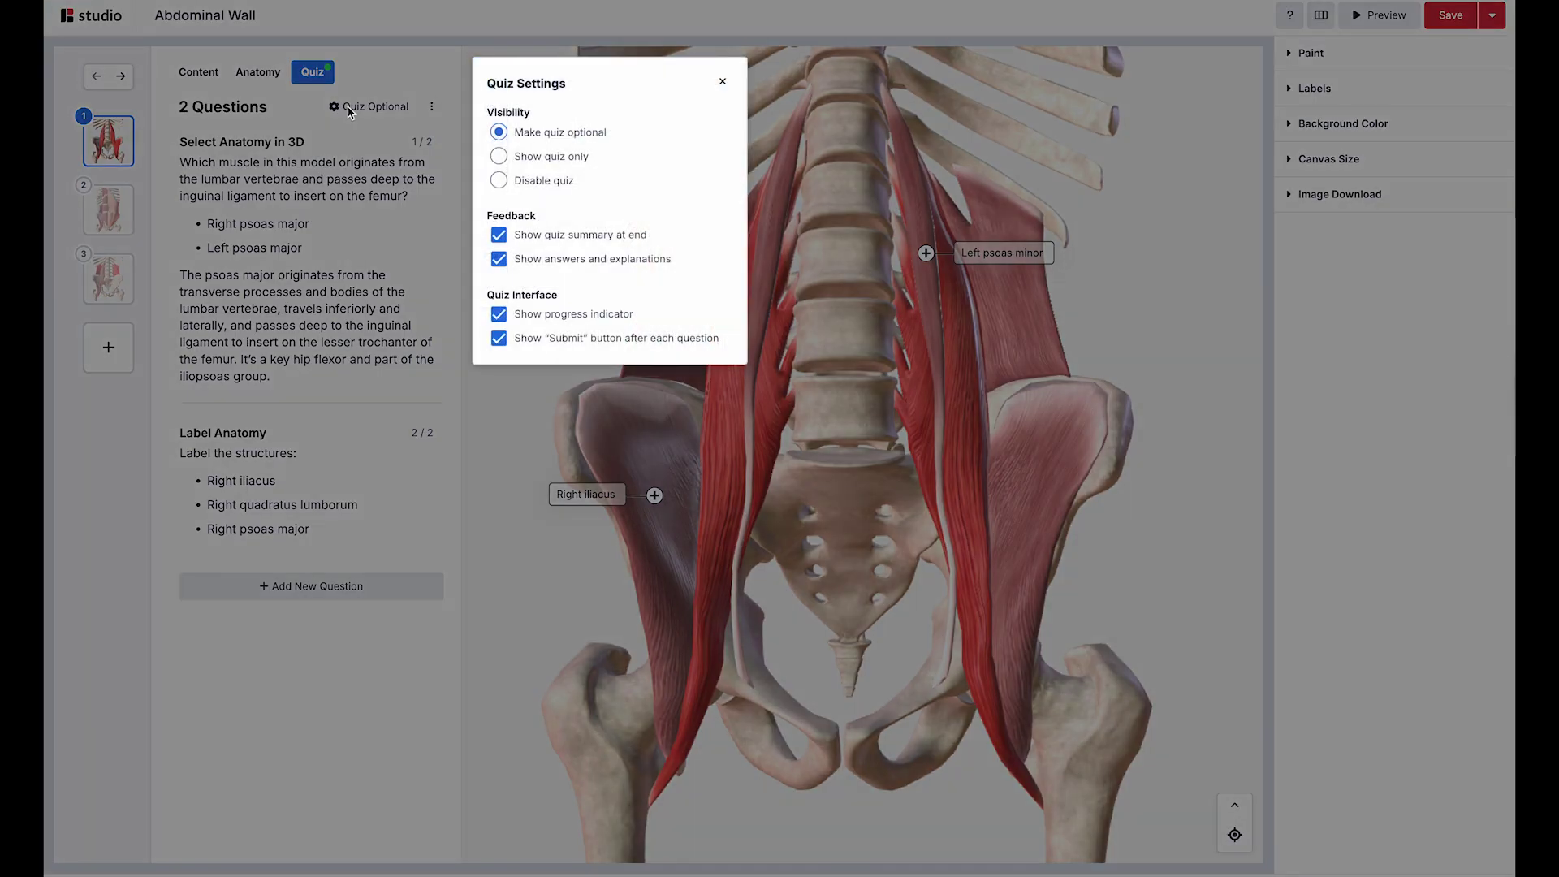
click(498, 158)
click(725, 82)
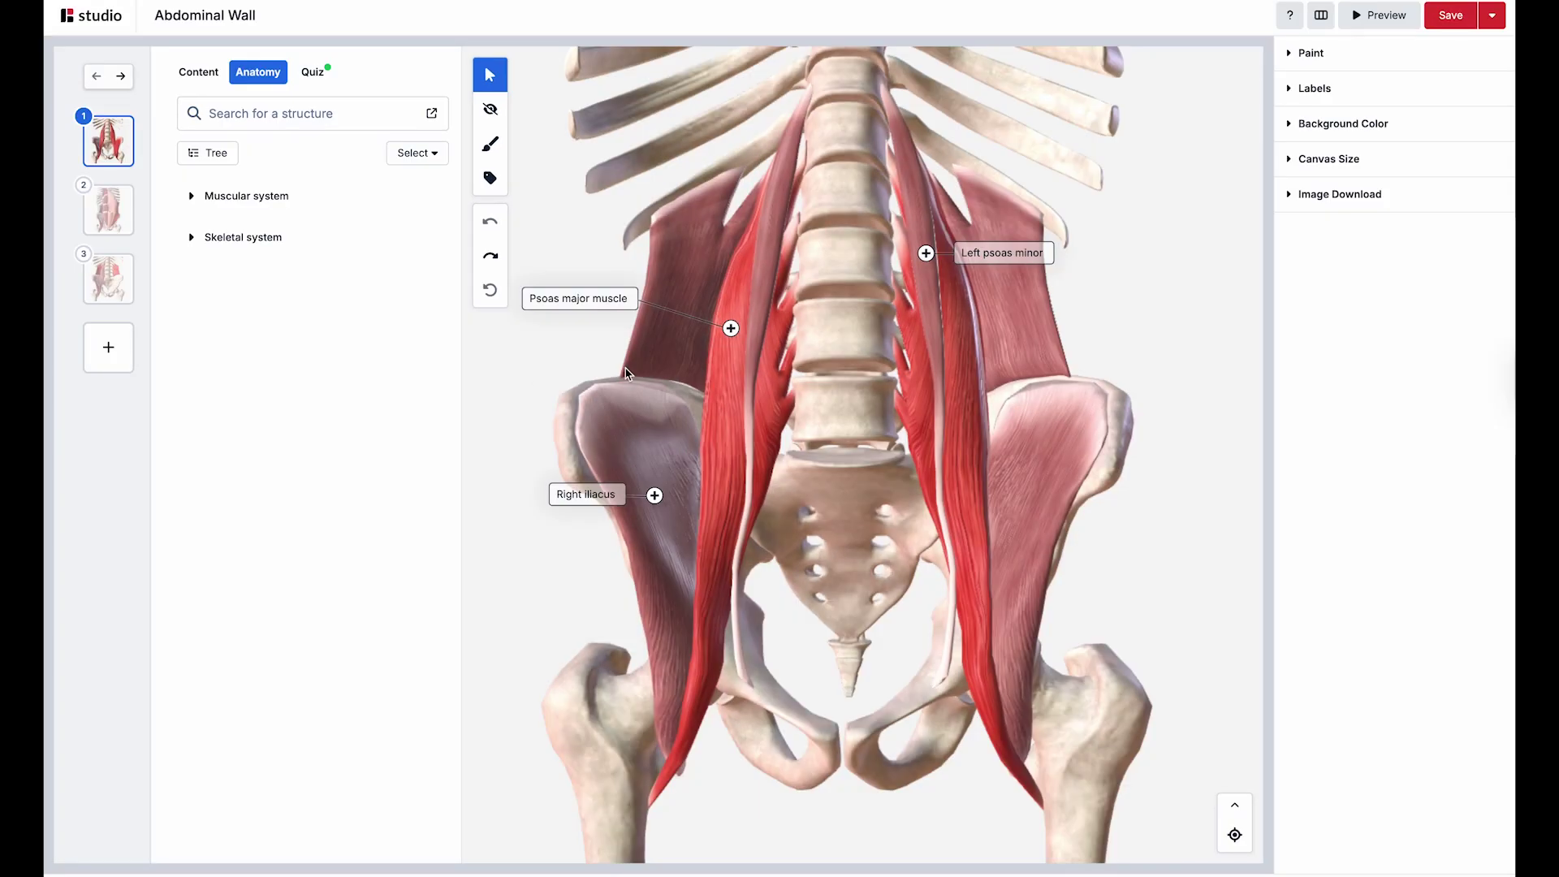
Step: Select the right psoas minor, then hide the right iliacus and undo it
click(750, 393)
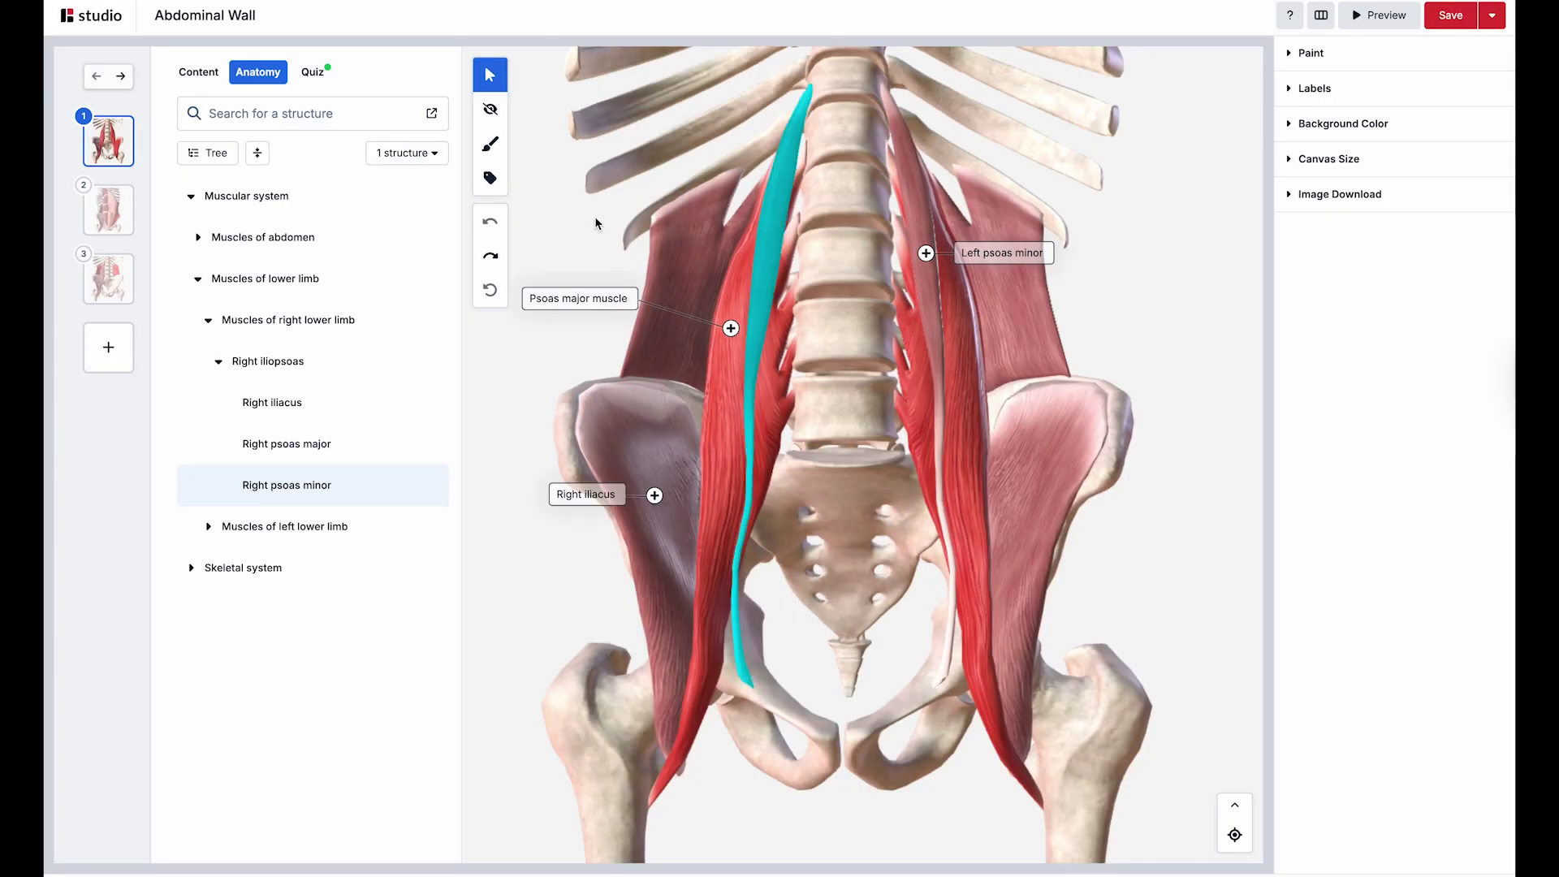
click(490, 109)
click(657, 453)
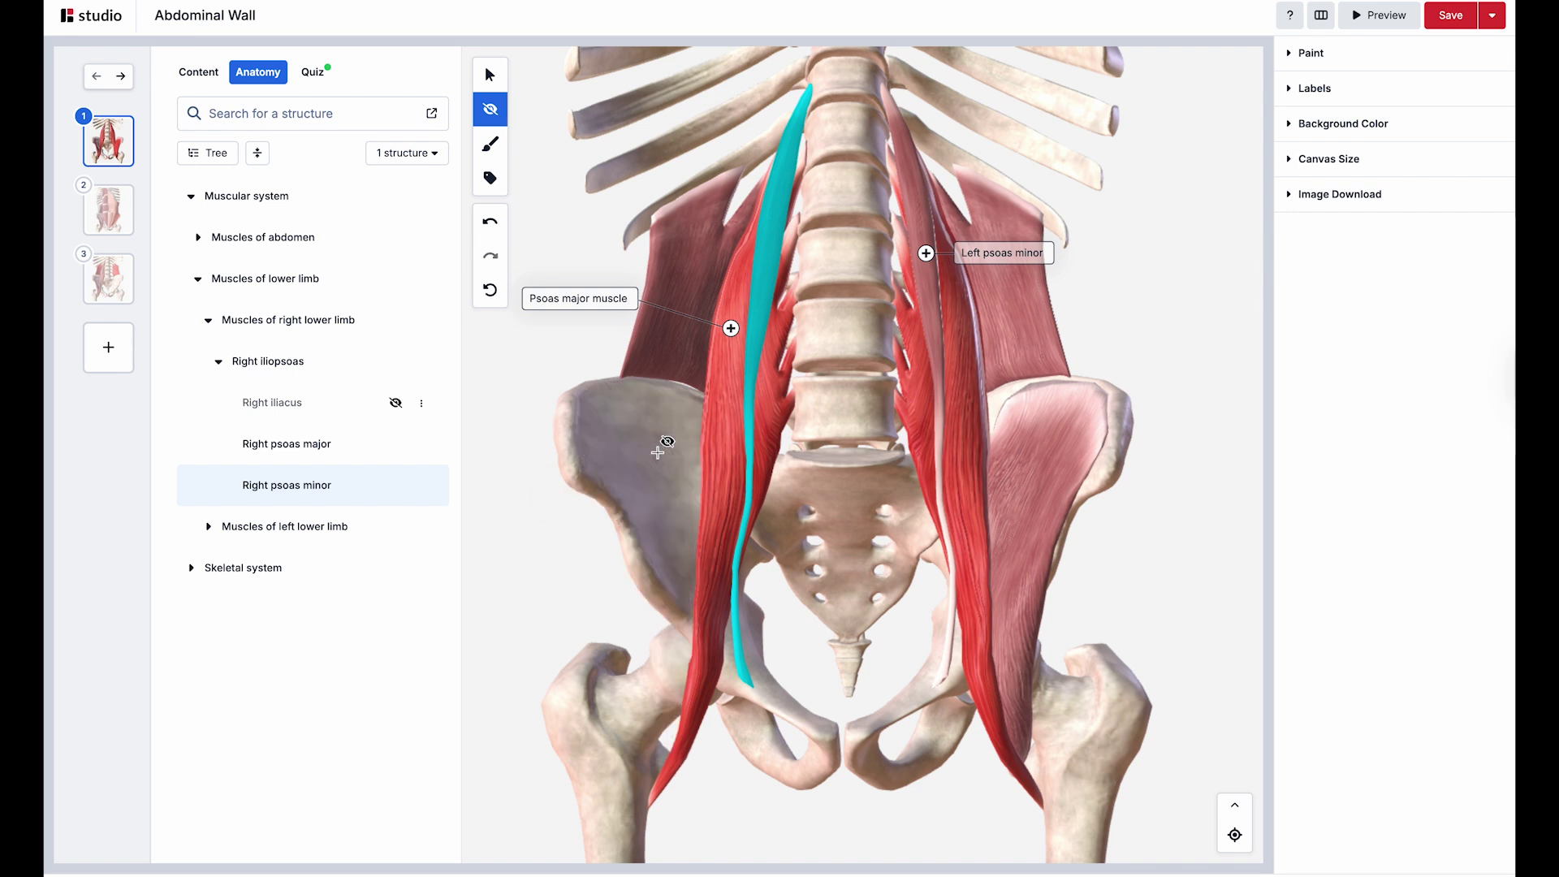
key(ctrl+z)
Step: Paint a right-side muscle blue and left-side muscles transparent, then undo the paint
click(491, 146)
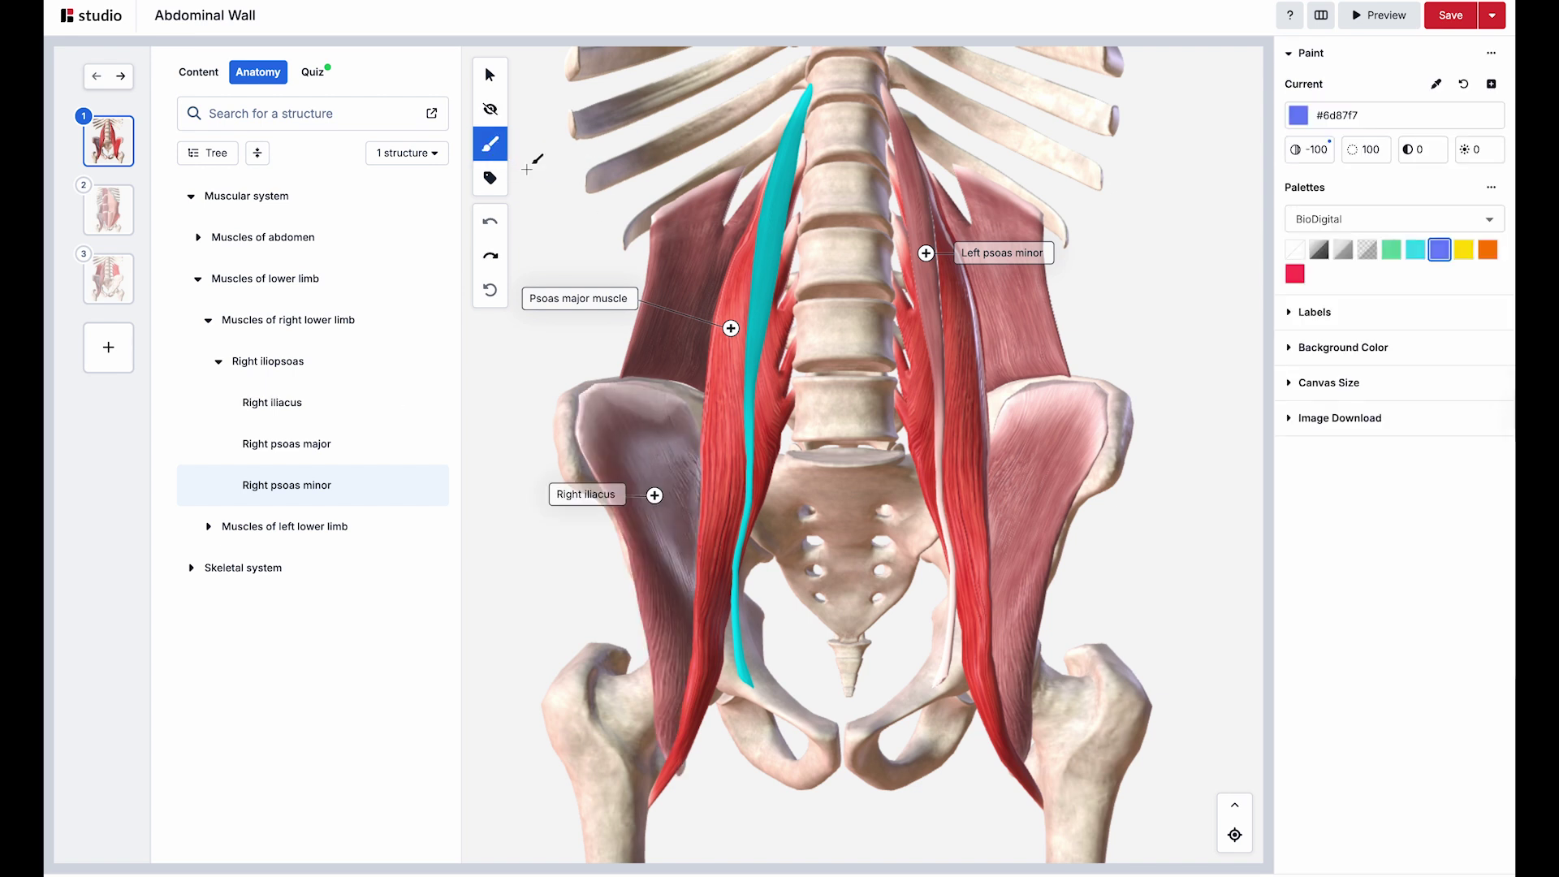
click(678, 289)
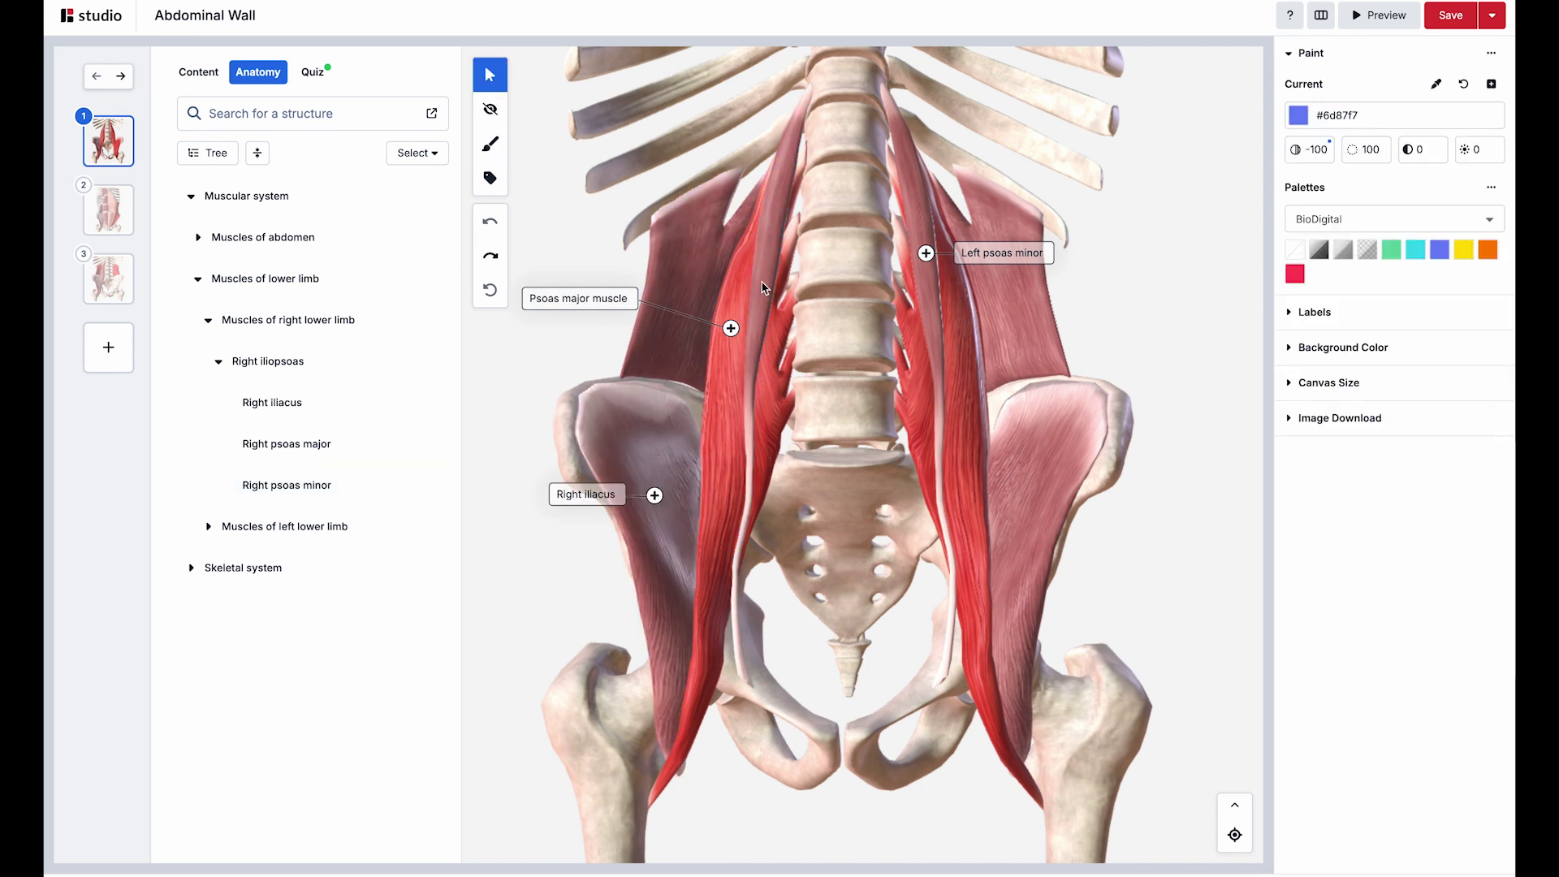
click(1368, 249)
click(1059, 446)
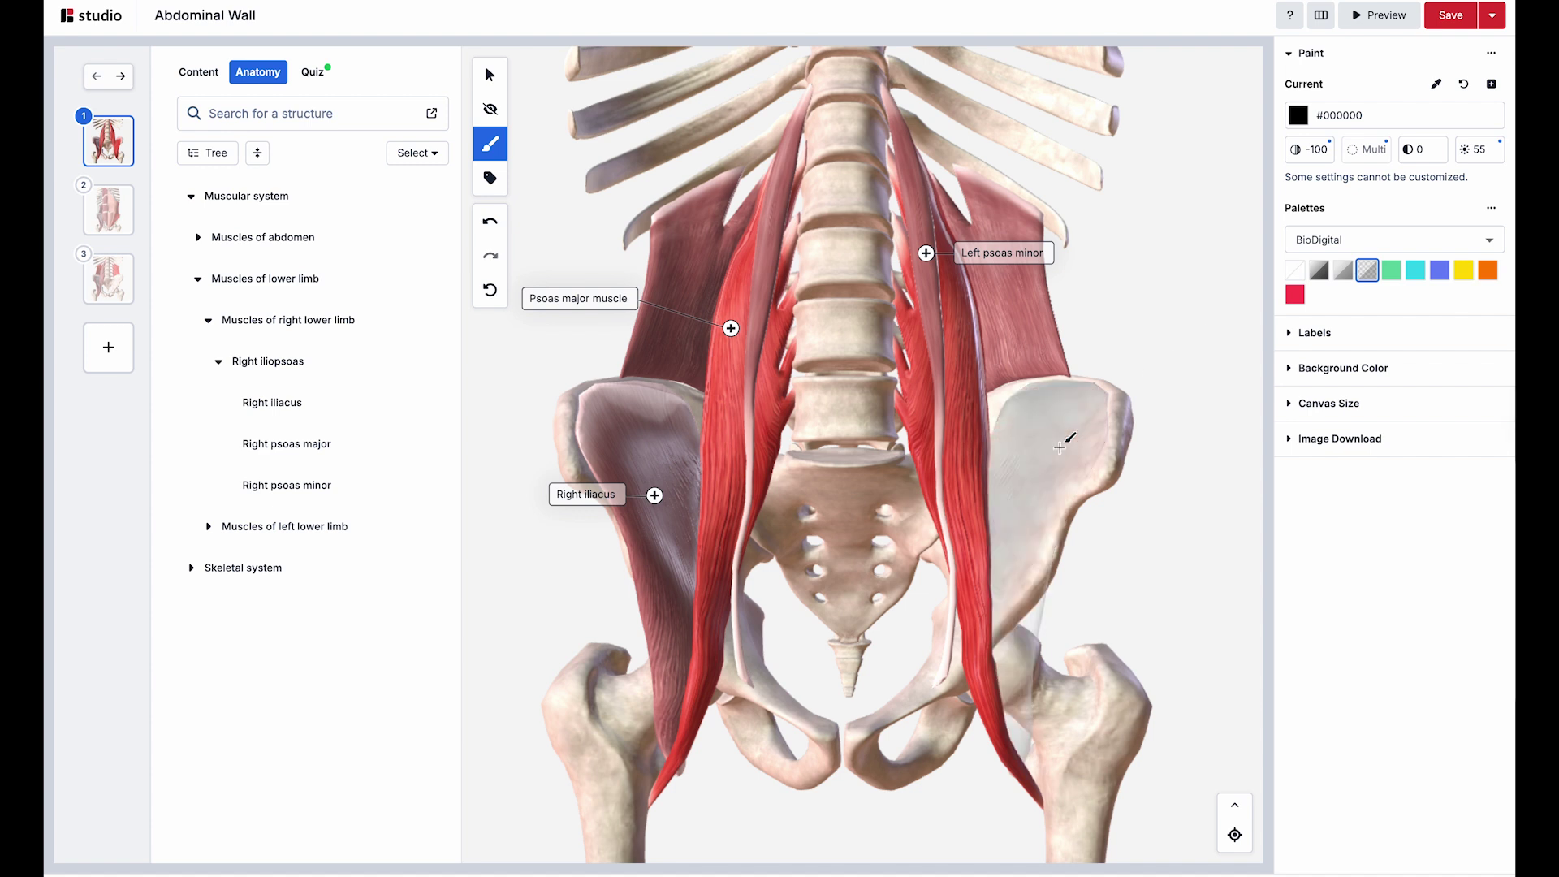
click(1024, 330)
key(ctrl+z)
key(ctrl+z)
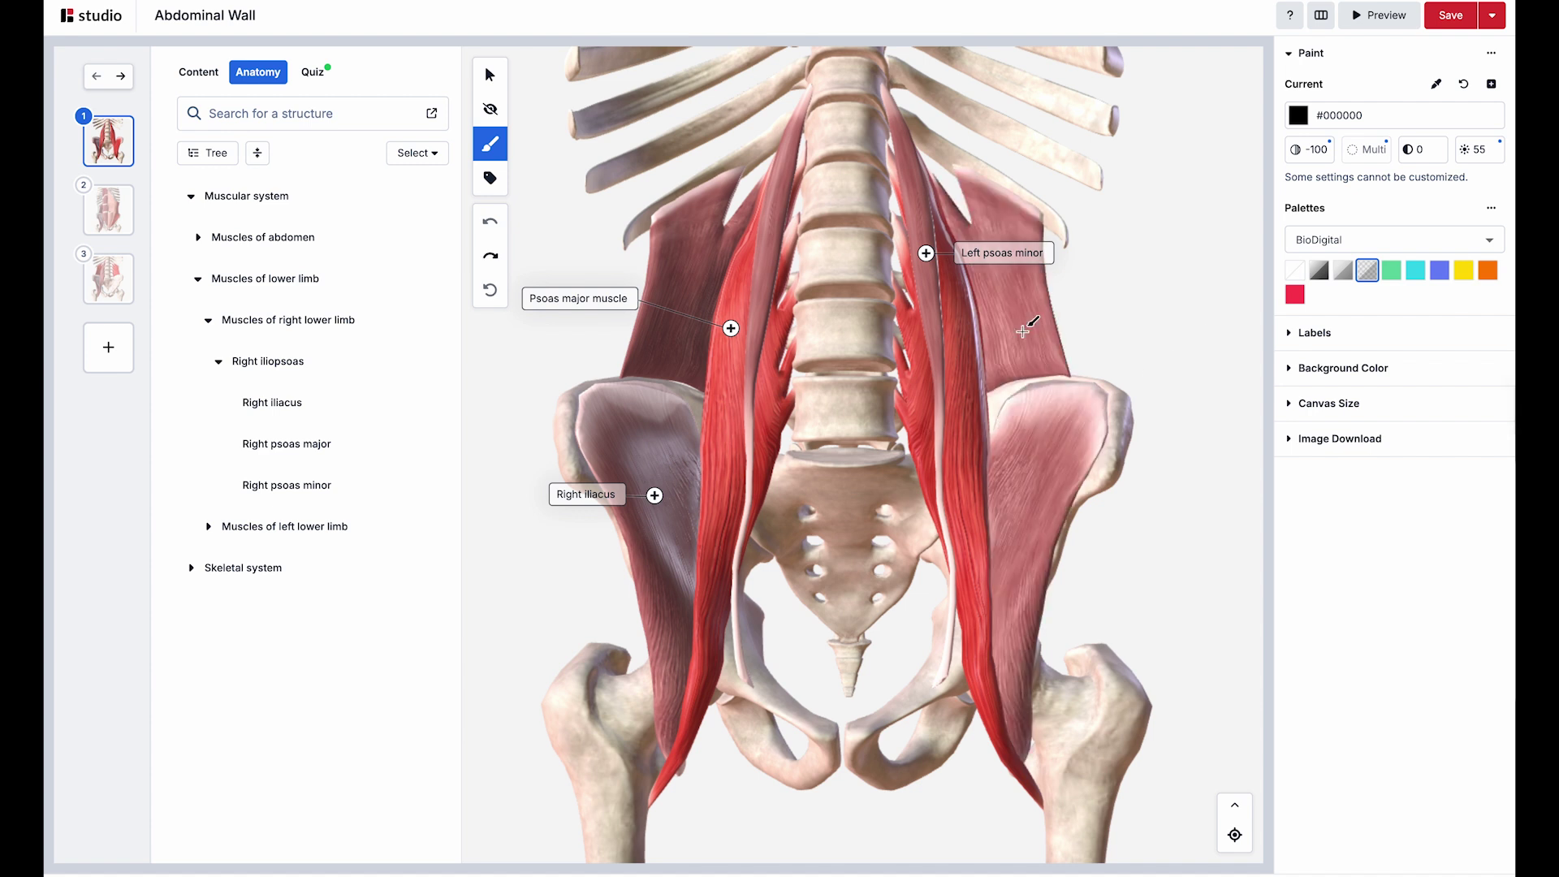
Step: Label the left psoas major and give the label an uploaded image block
click(492, 180)
click(929, 301)
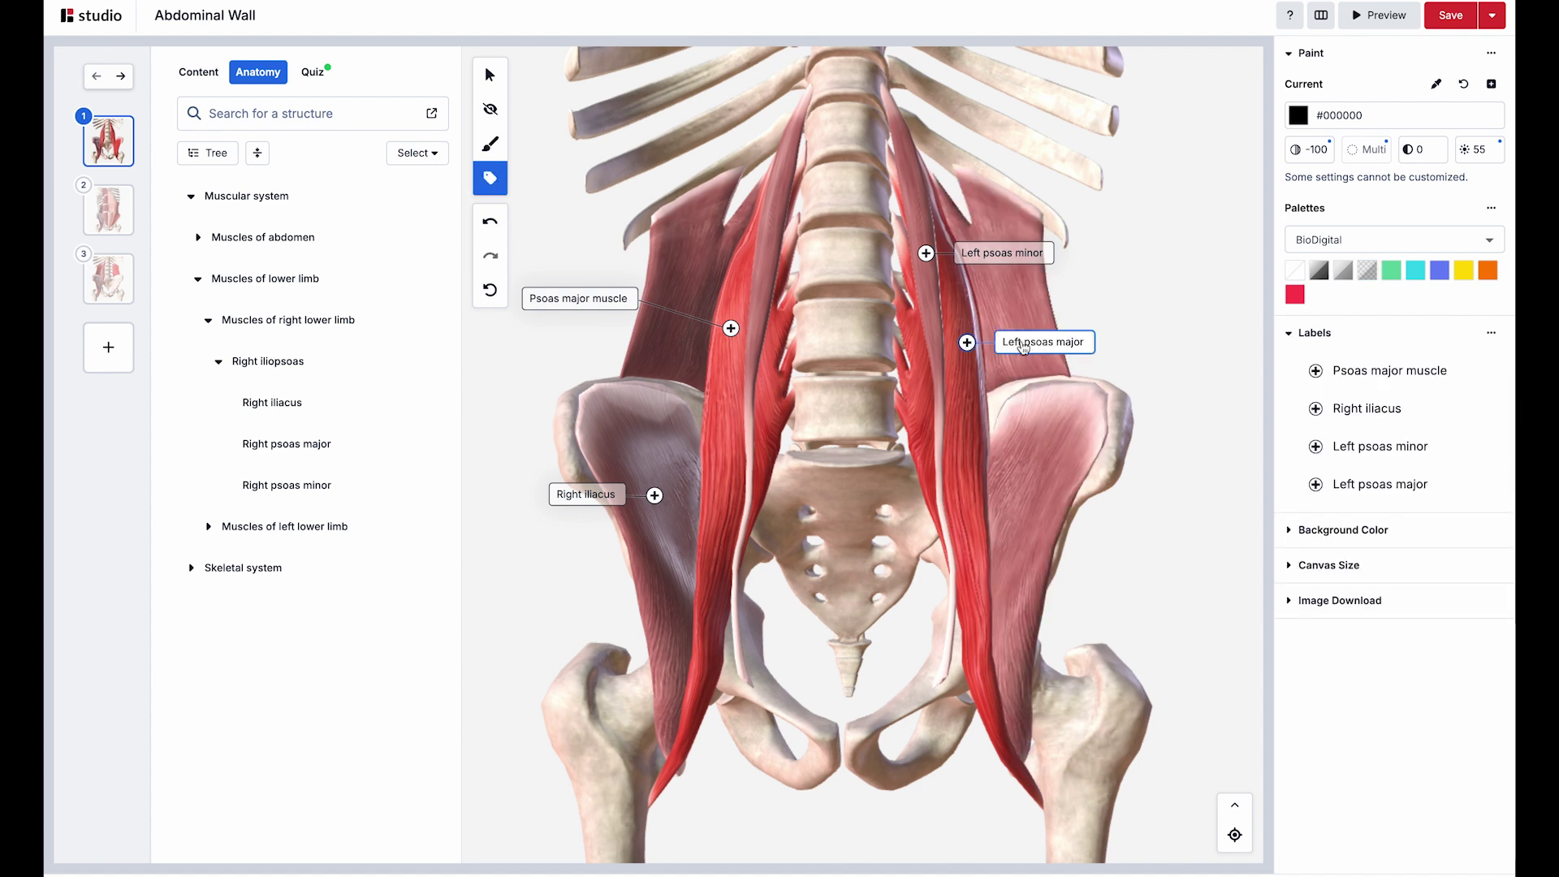
click(1024, 348)
click(1120, 216)
click(987, 279)
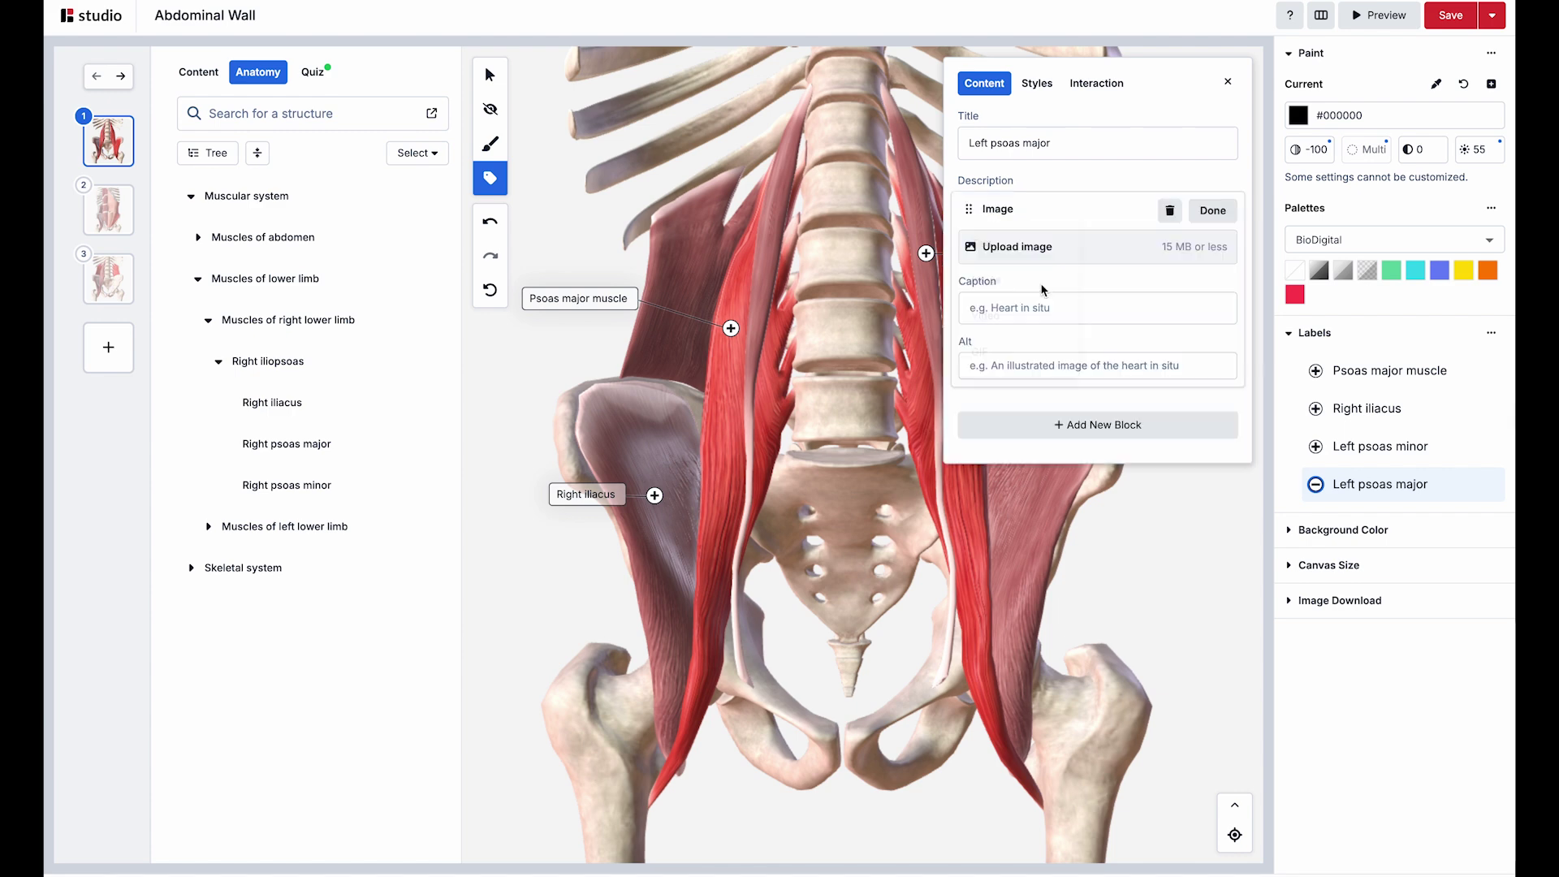
click(1073, 250)
click(1206, 467)
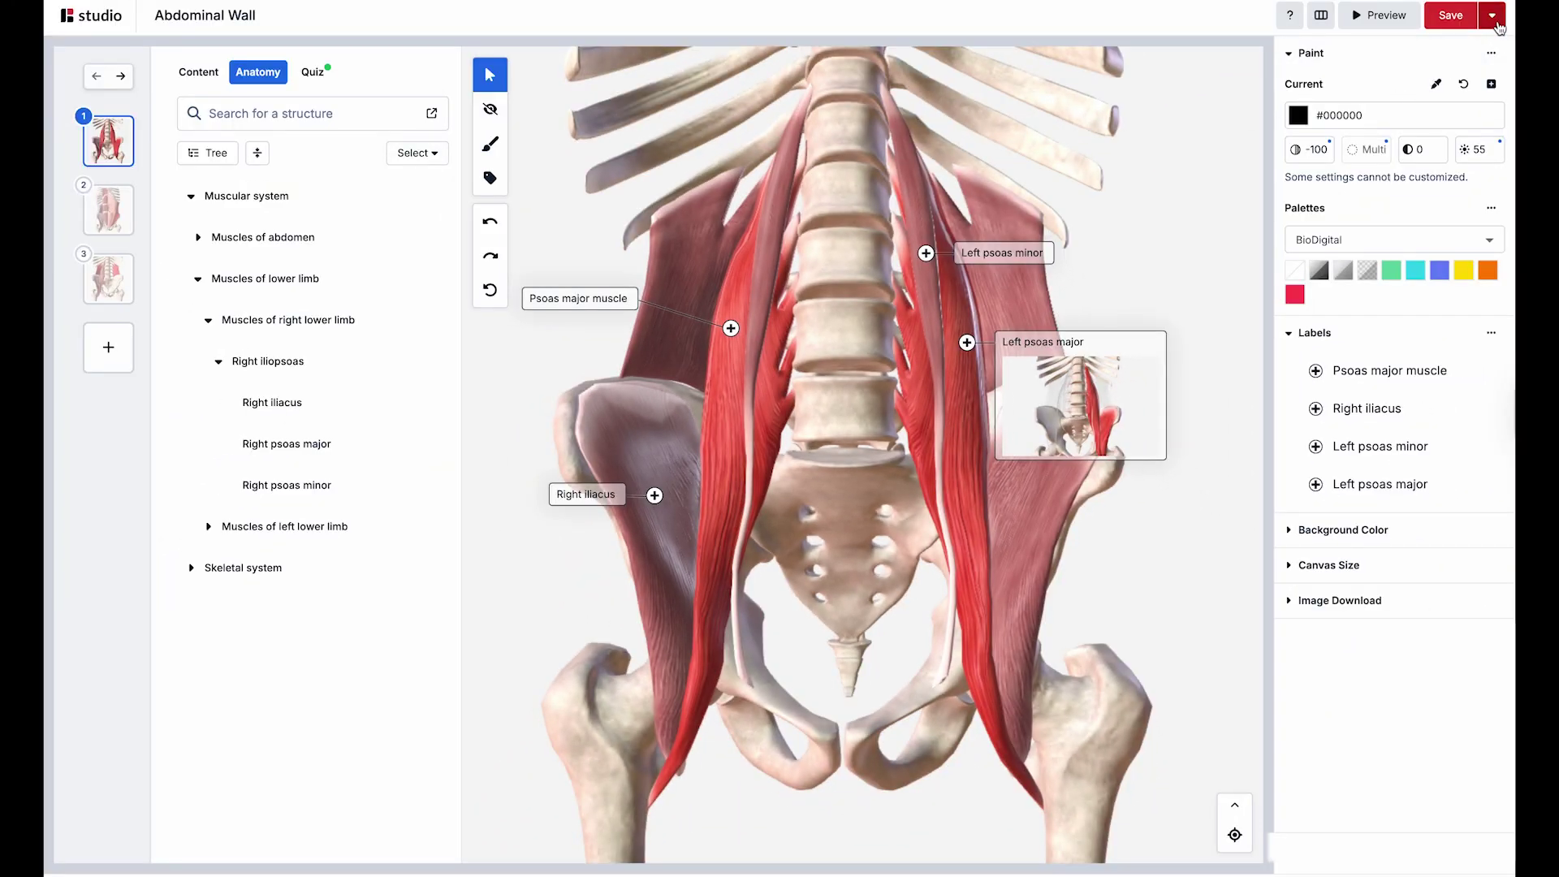
Step: Publish the Abdominal Wall model from the Save menu, then rotate the embedded neck model
click(1492, 14)
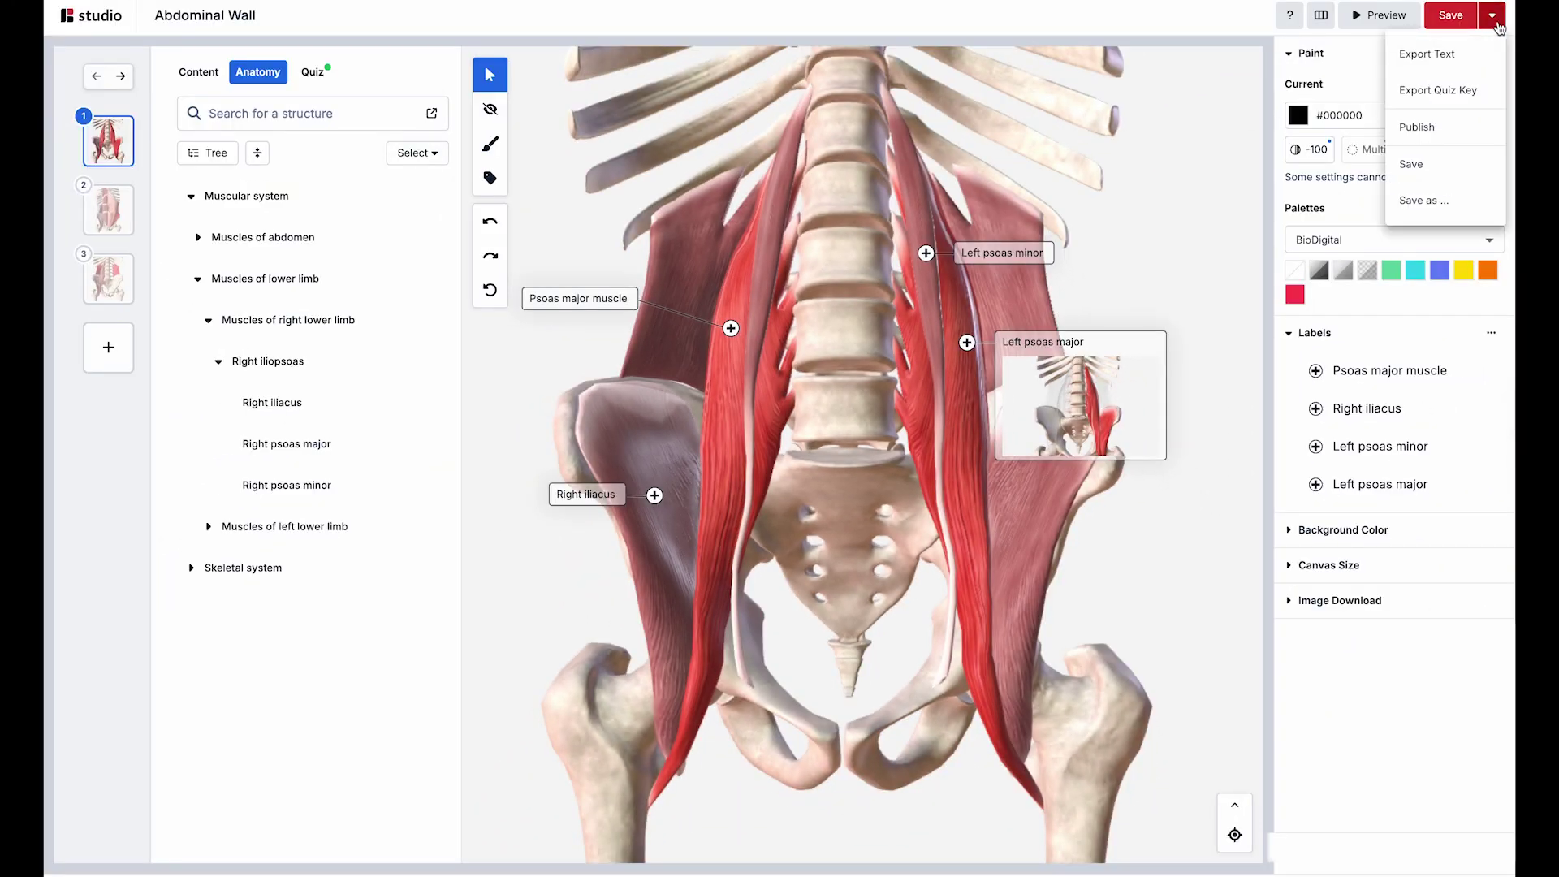
click(1477, 122)
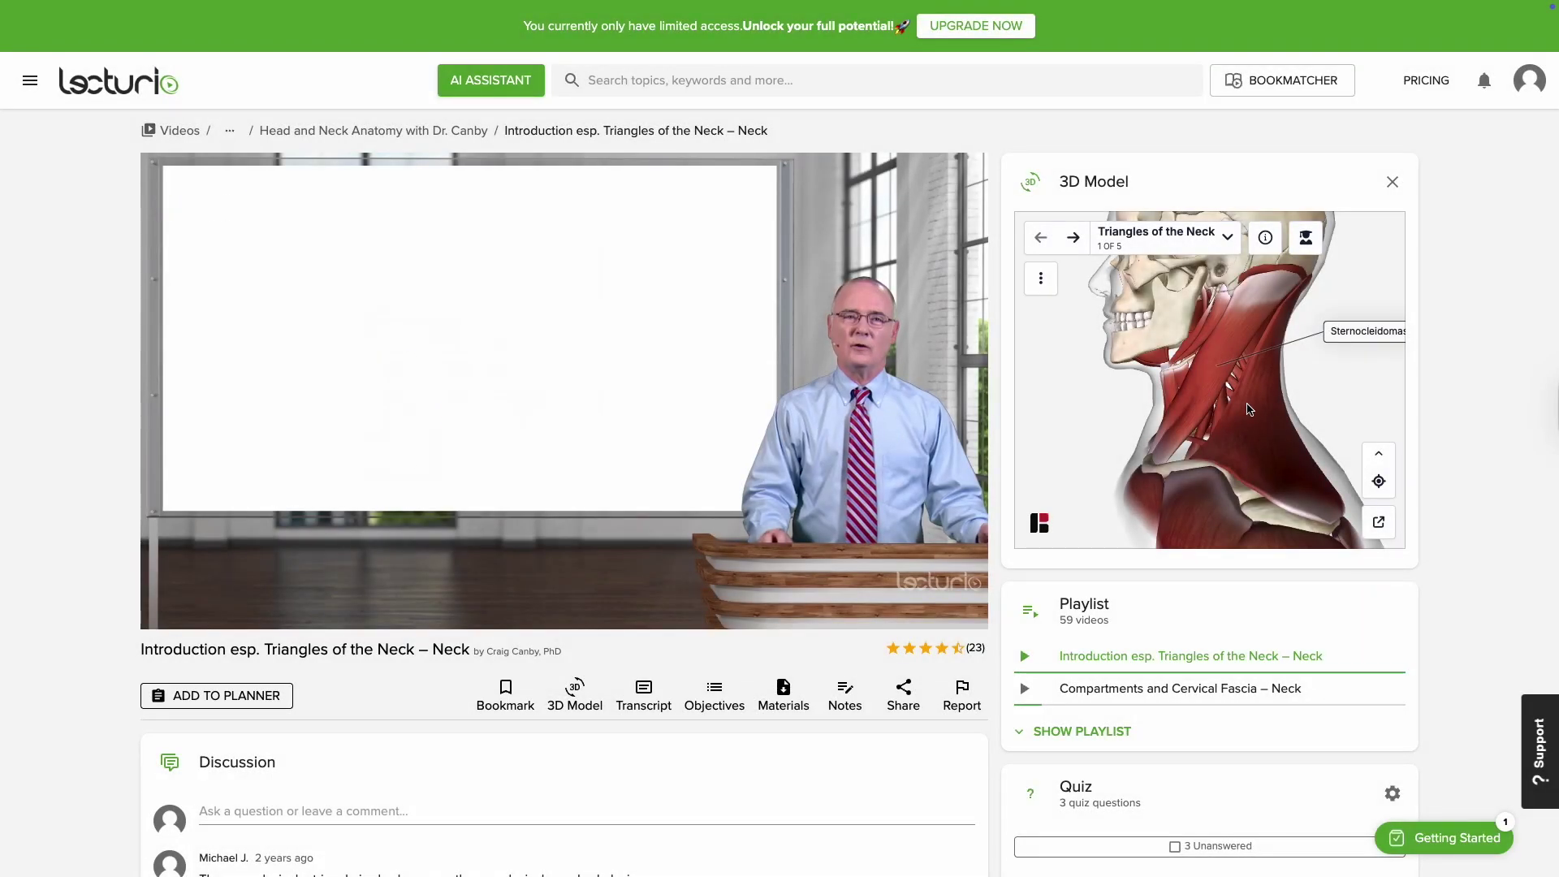
mouse_move(1247, 410)
mouse_down()
mouse_move(1136, 416)
mouse_move(1362, 443)
mouse_up()
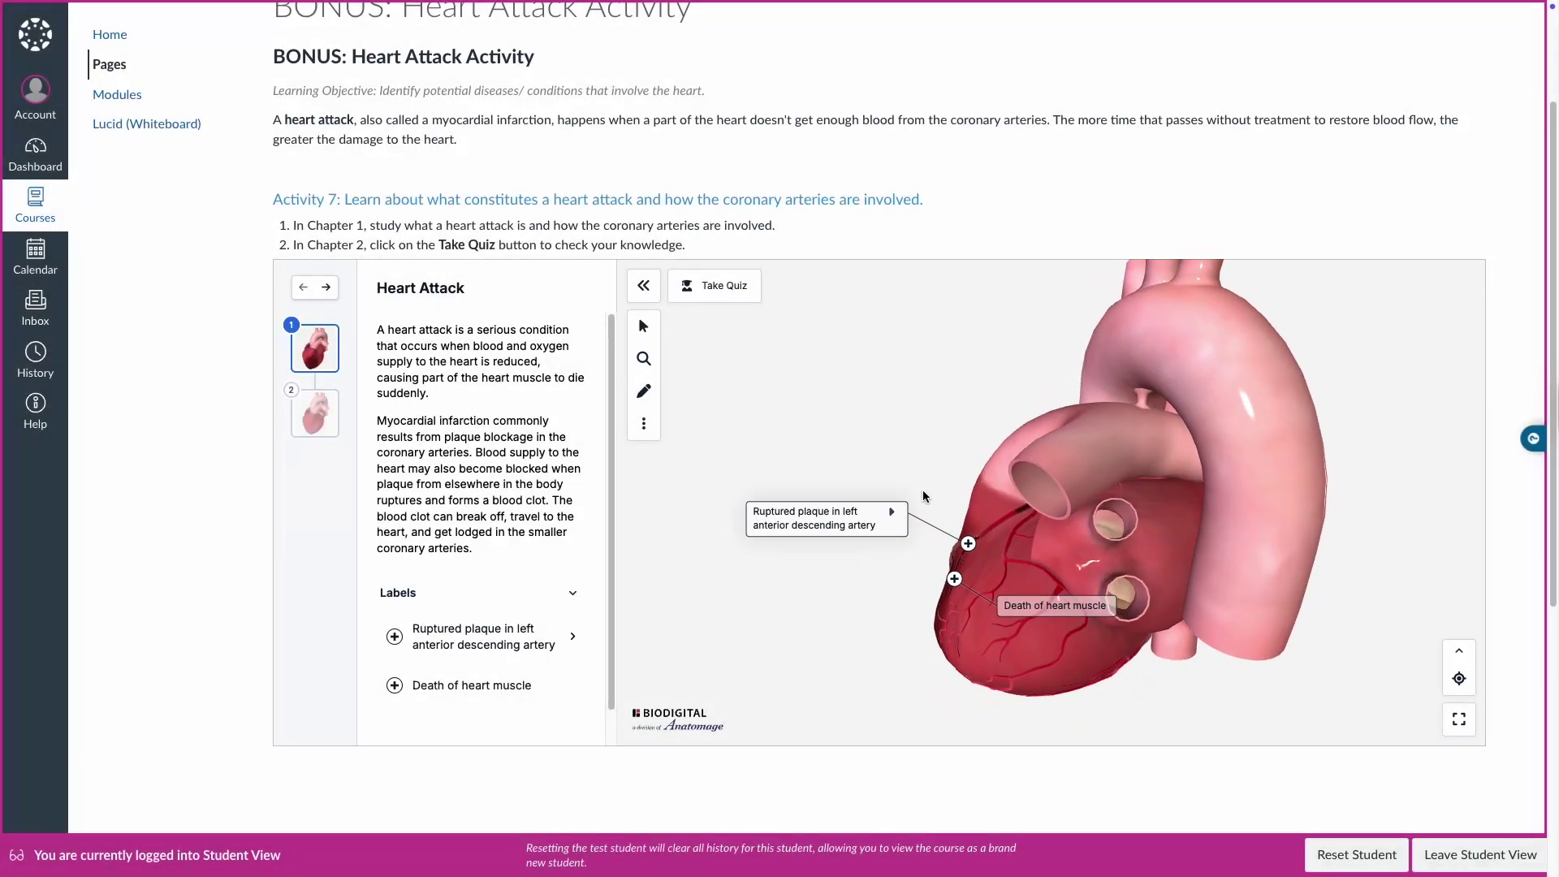
Step: Turn the heart to the front, expand the ruptured plaque label, then rotate the lung model
mouse_move(923, 490)
mouse_down()
mouse_move(1174, 509)
mouse_move(932, 546)
mouse_up()
click(958, 555)
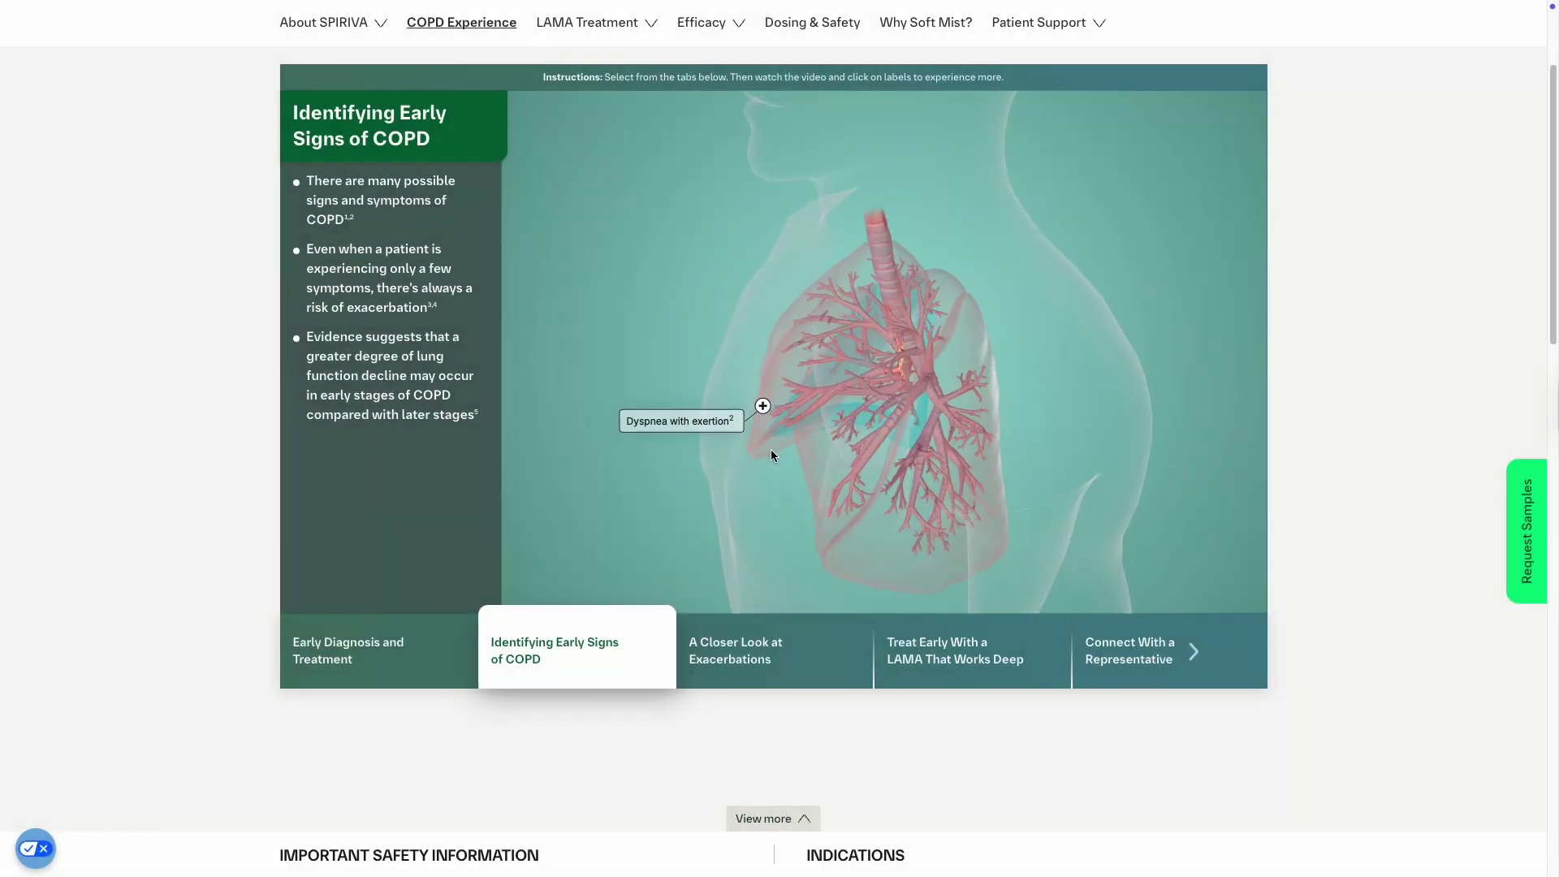
drag(771, 454, 916, 444)
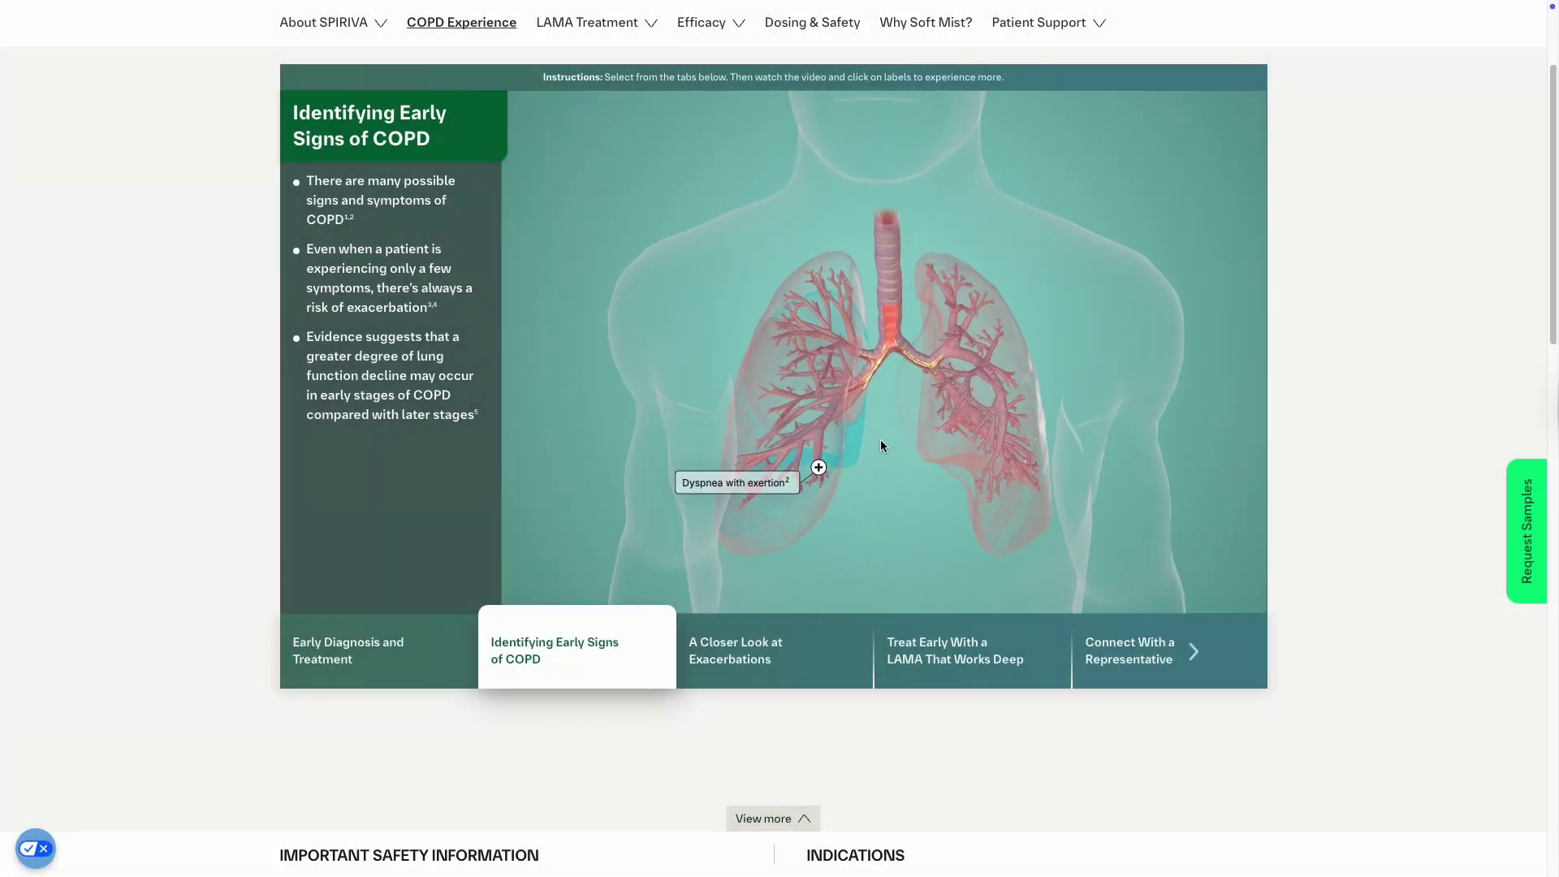
Step: Expand the 'Dyspnea with exertion' label on the SPIRIVA site's embedded lung model
click(745, 403)
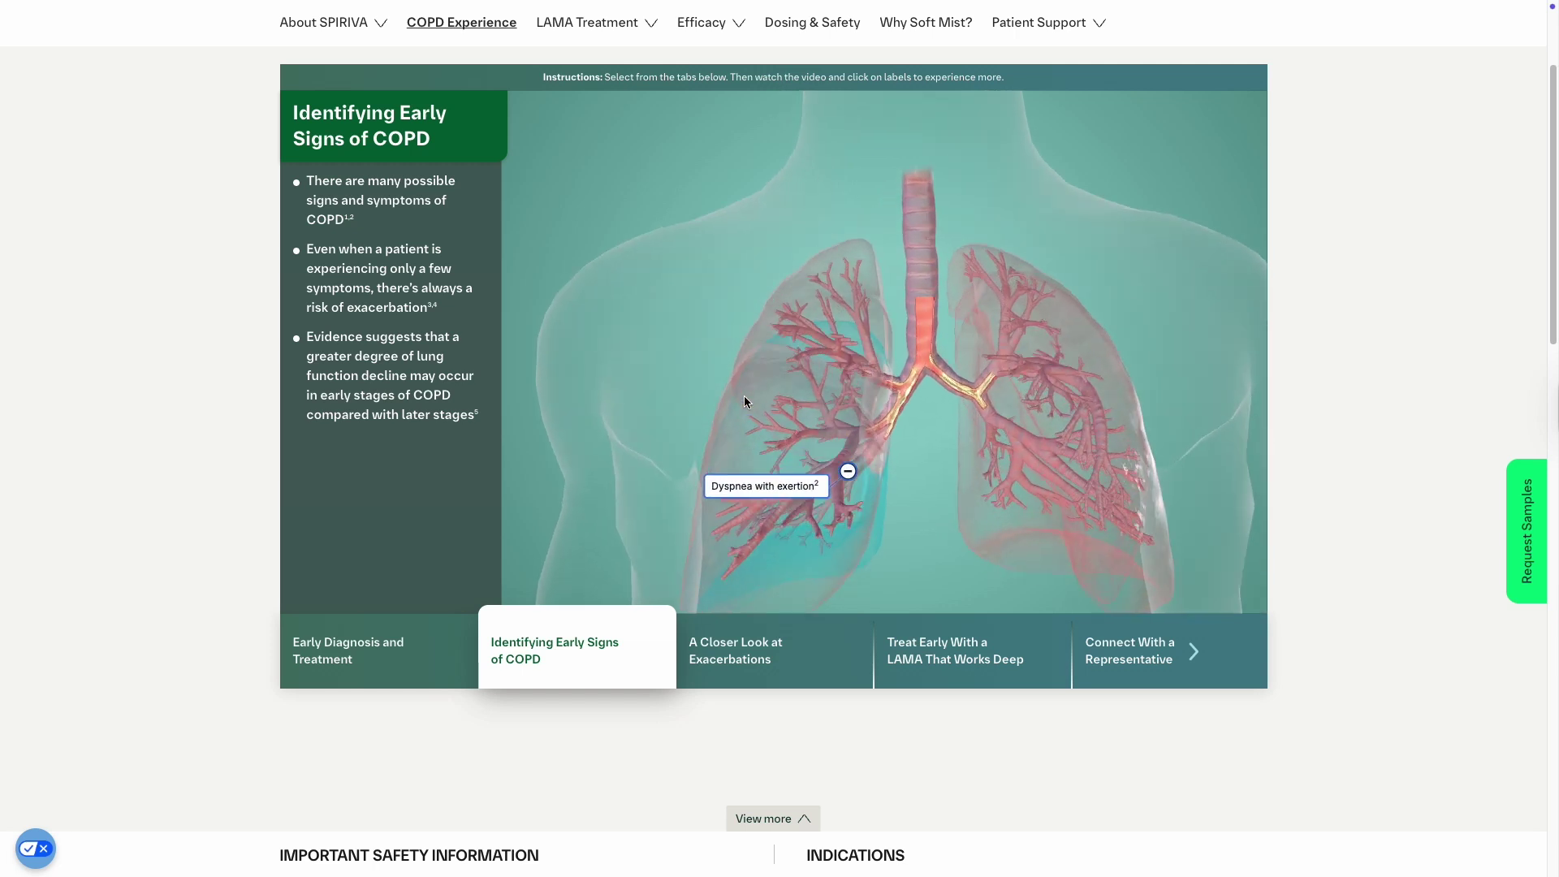